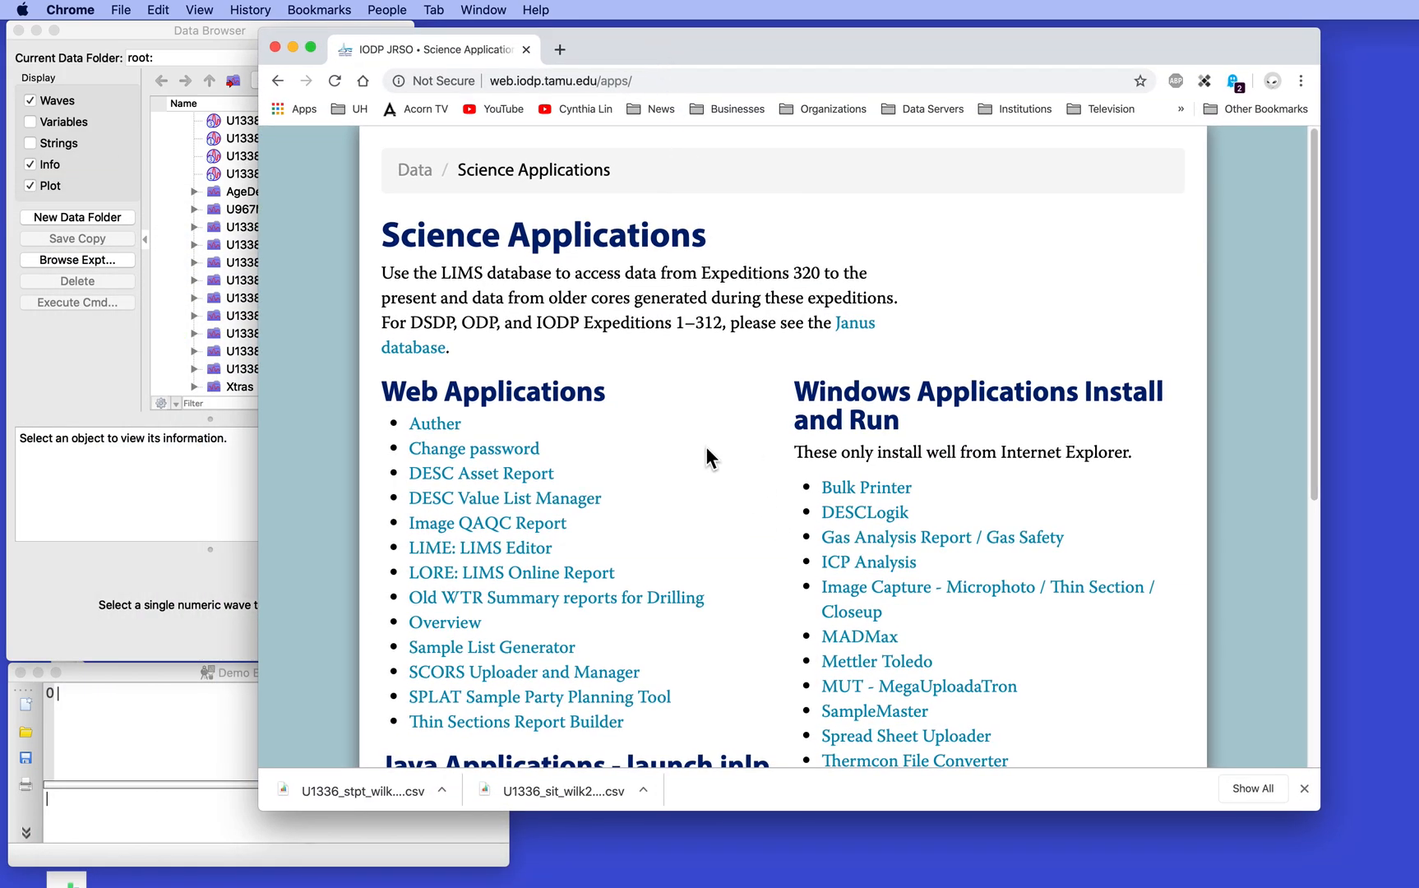
Open the LORE: LIMS Online Report application and choose the Splice Interval Tables report under Stratigraphic Correlation
left_click(486, 574)
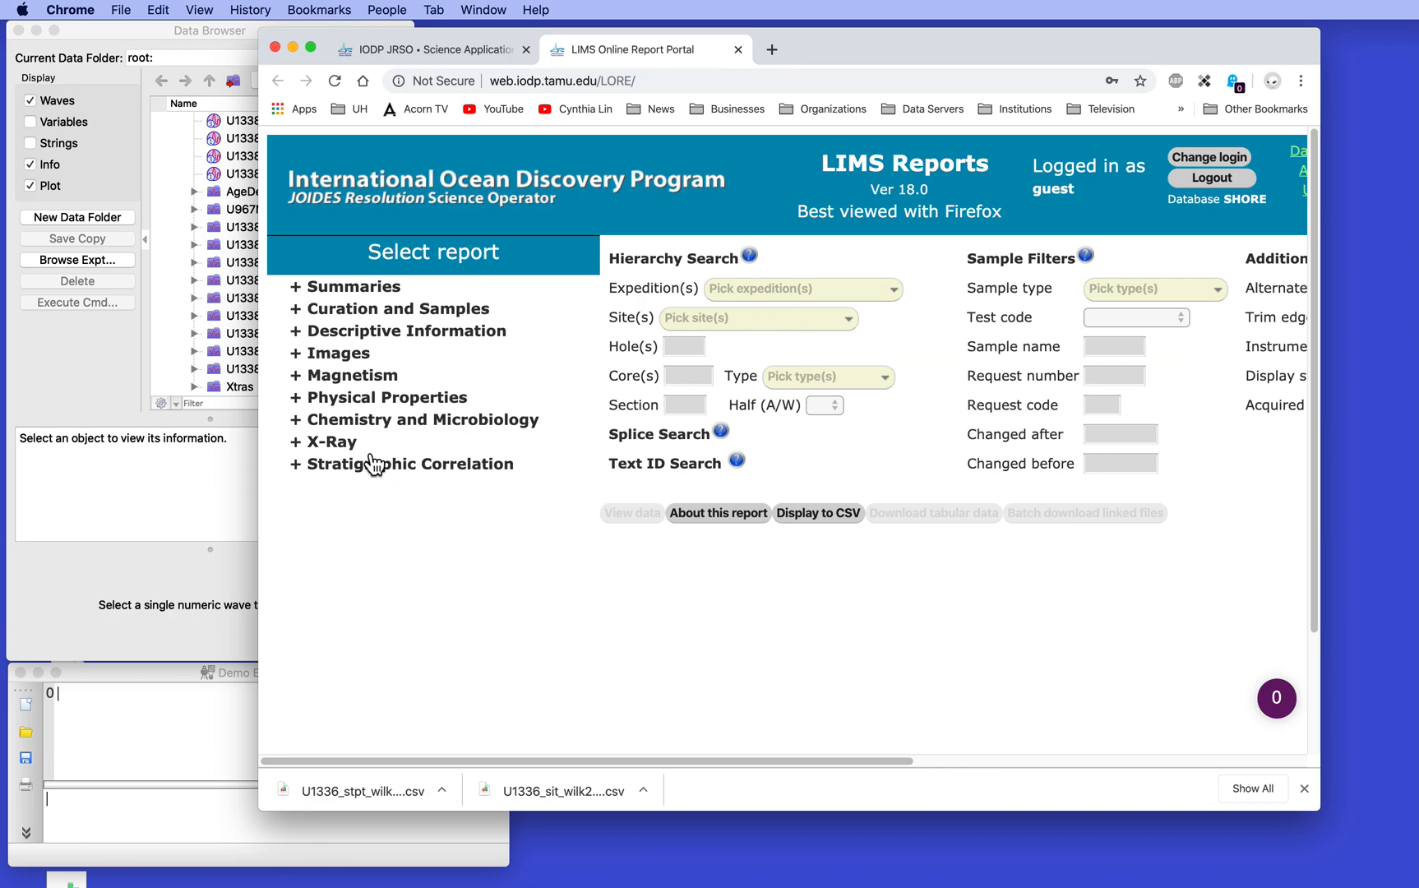
left_click(302, 468)
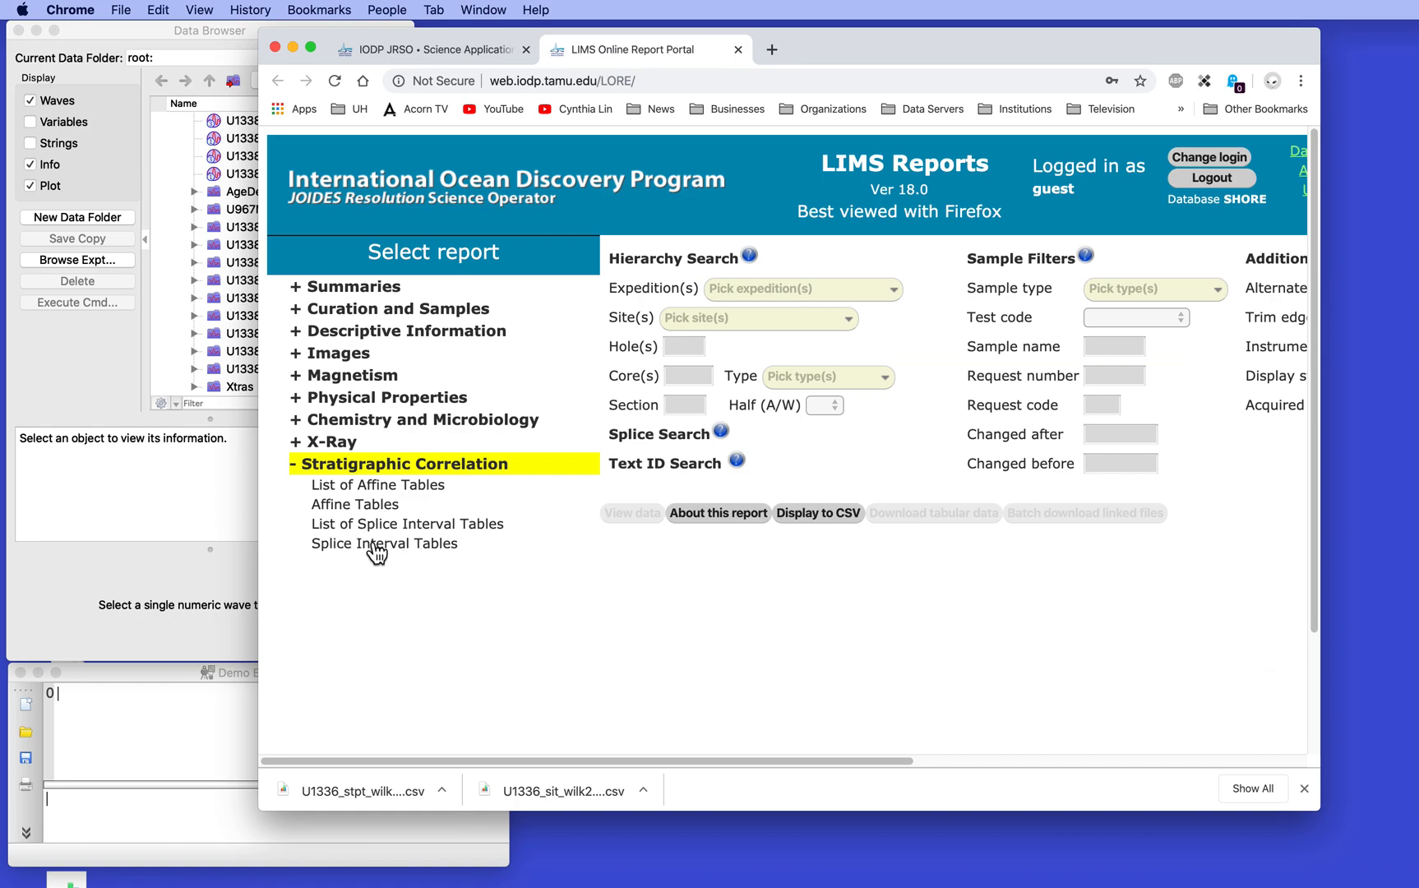
left_click(375, 547)
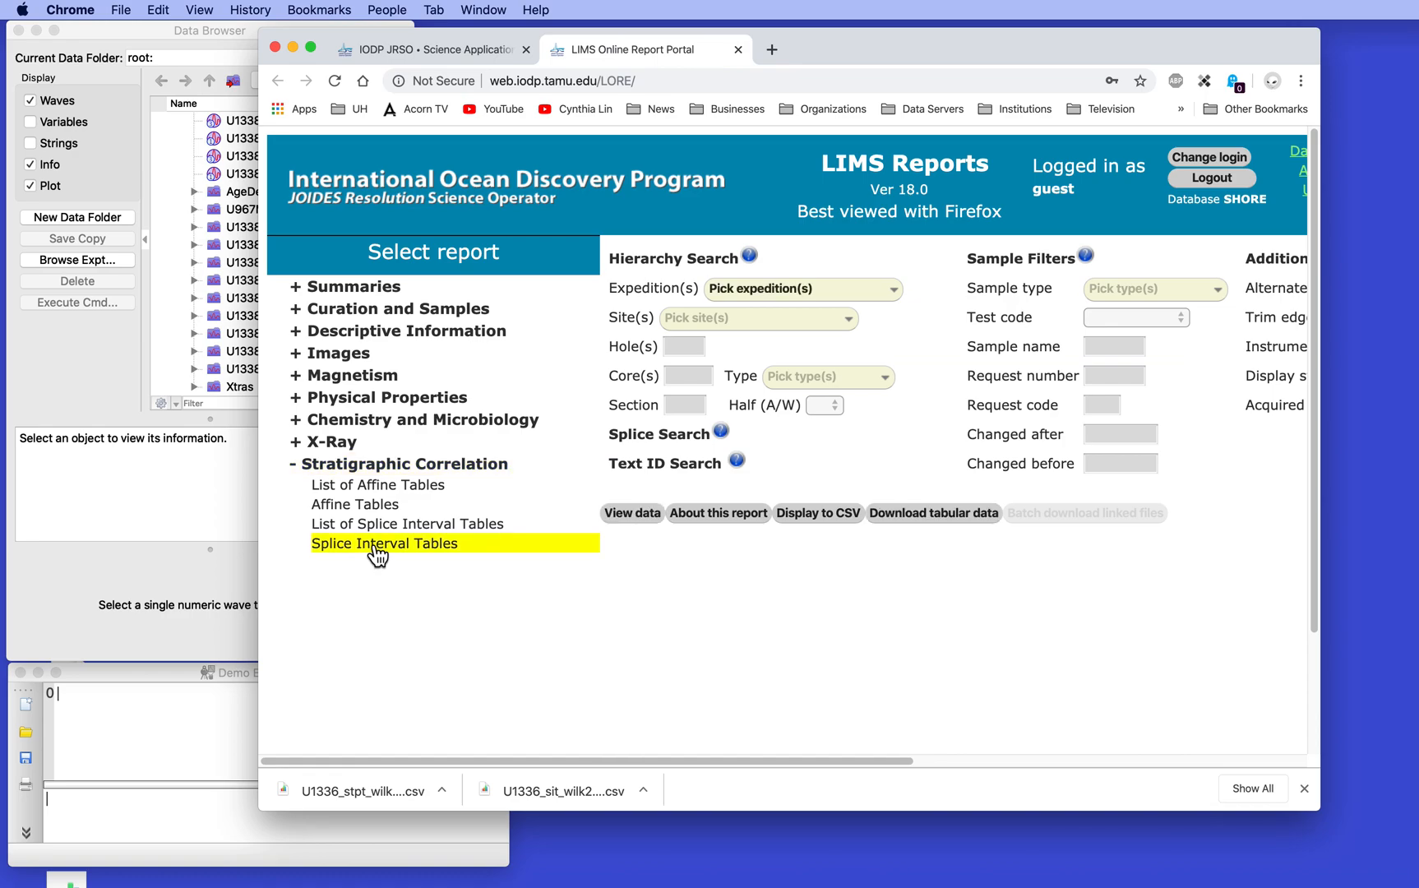
Restrict the report to expedition 321 and display its splice interval data
left_click(779, 287)
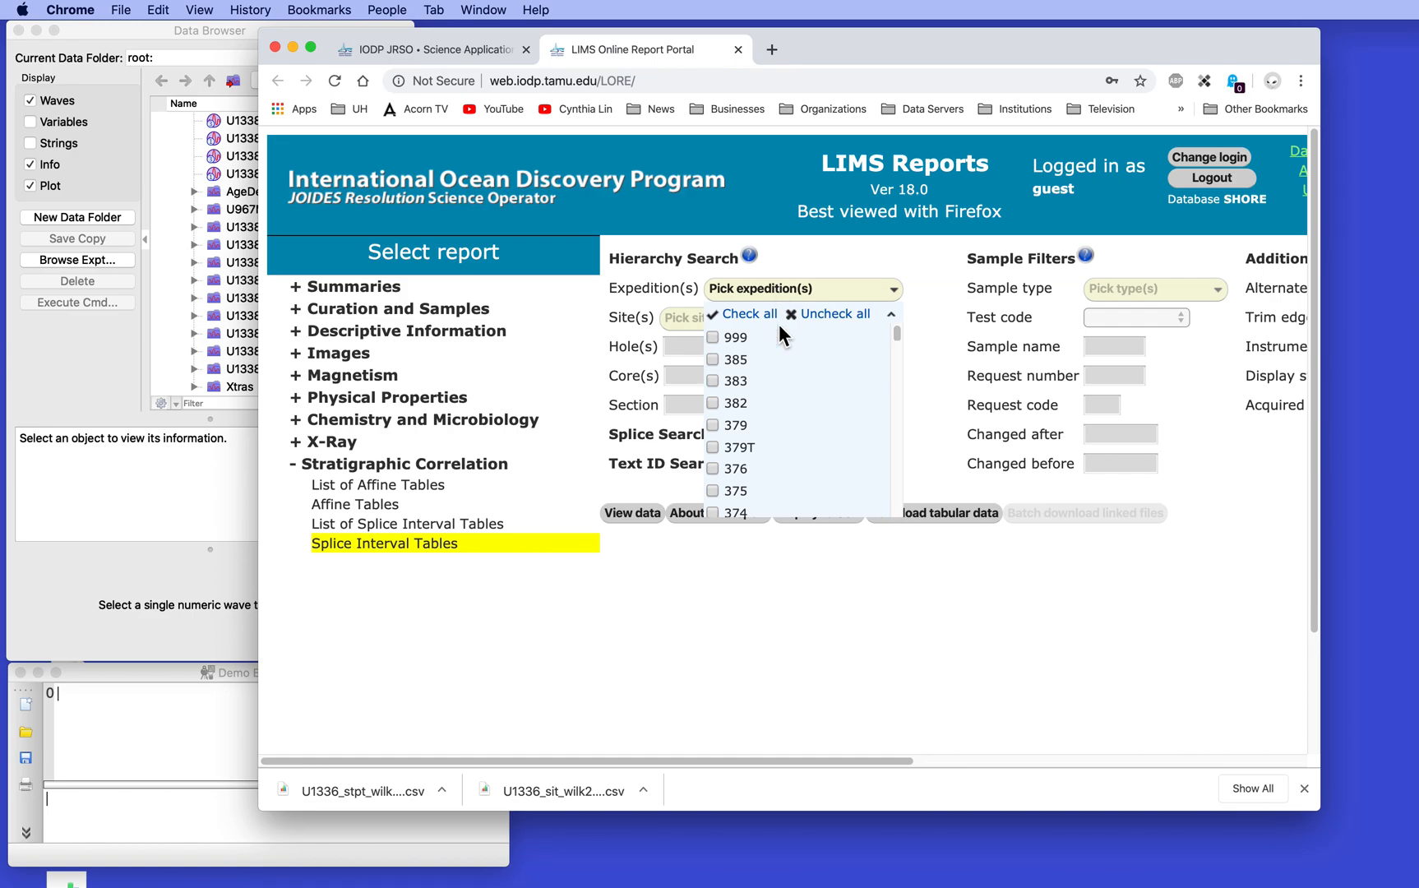
scroll(768, 408, "down", 10)
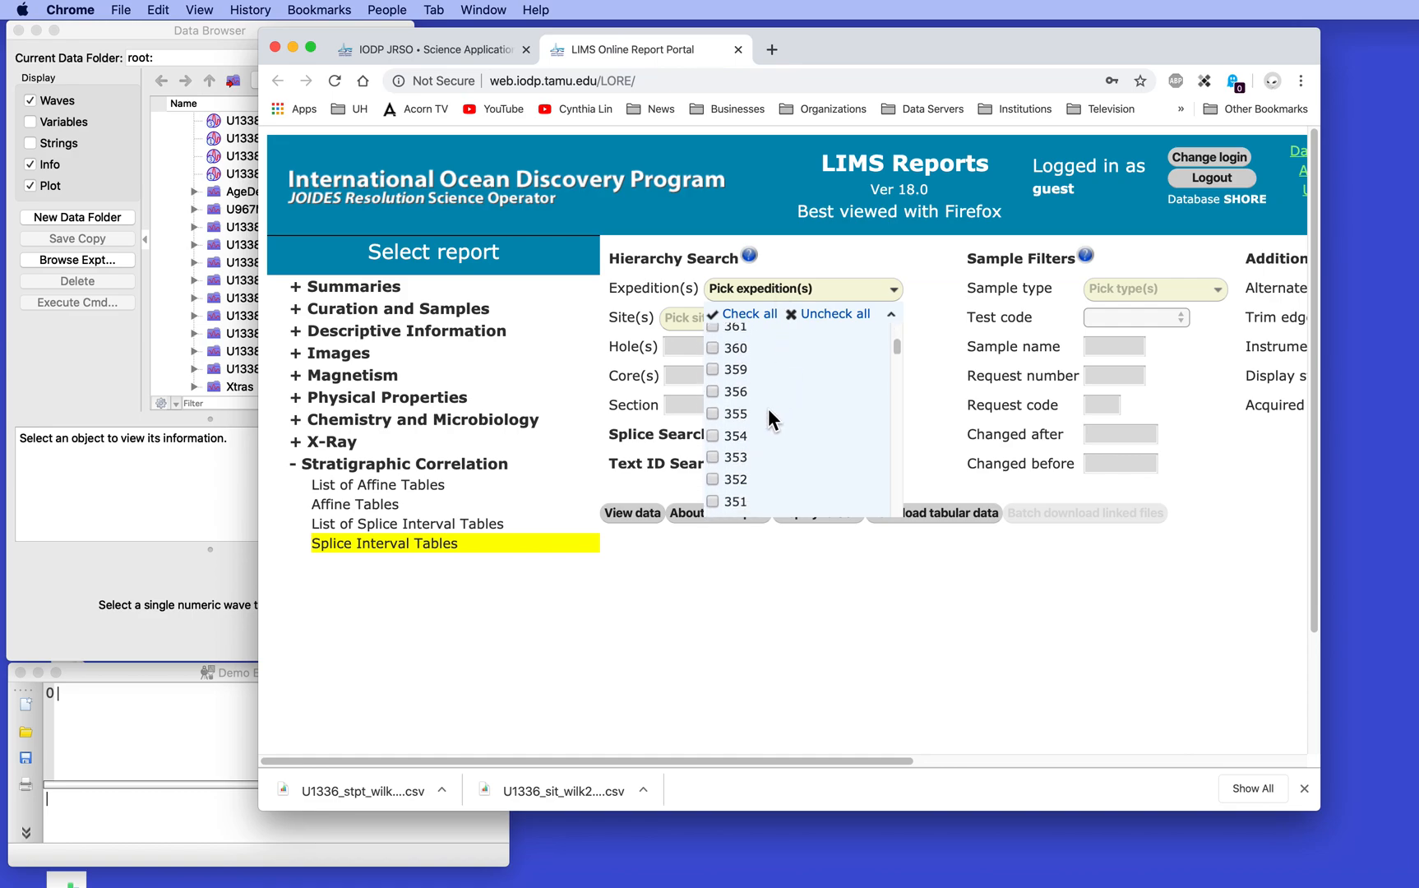
scroll(768, 407, "down", 8)
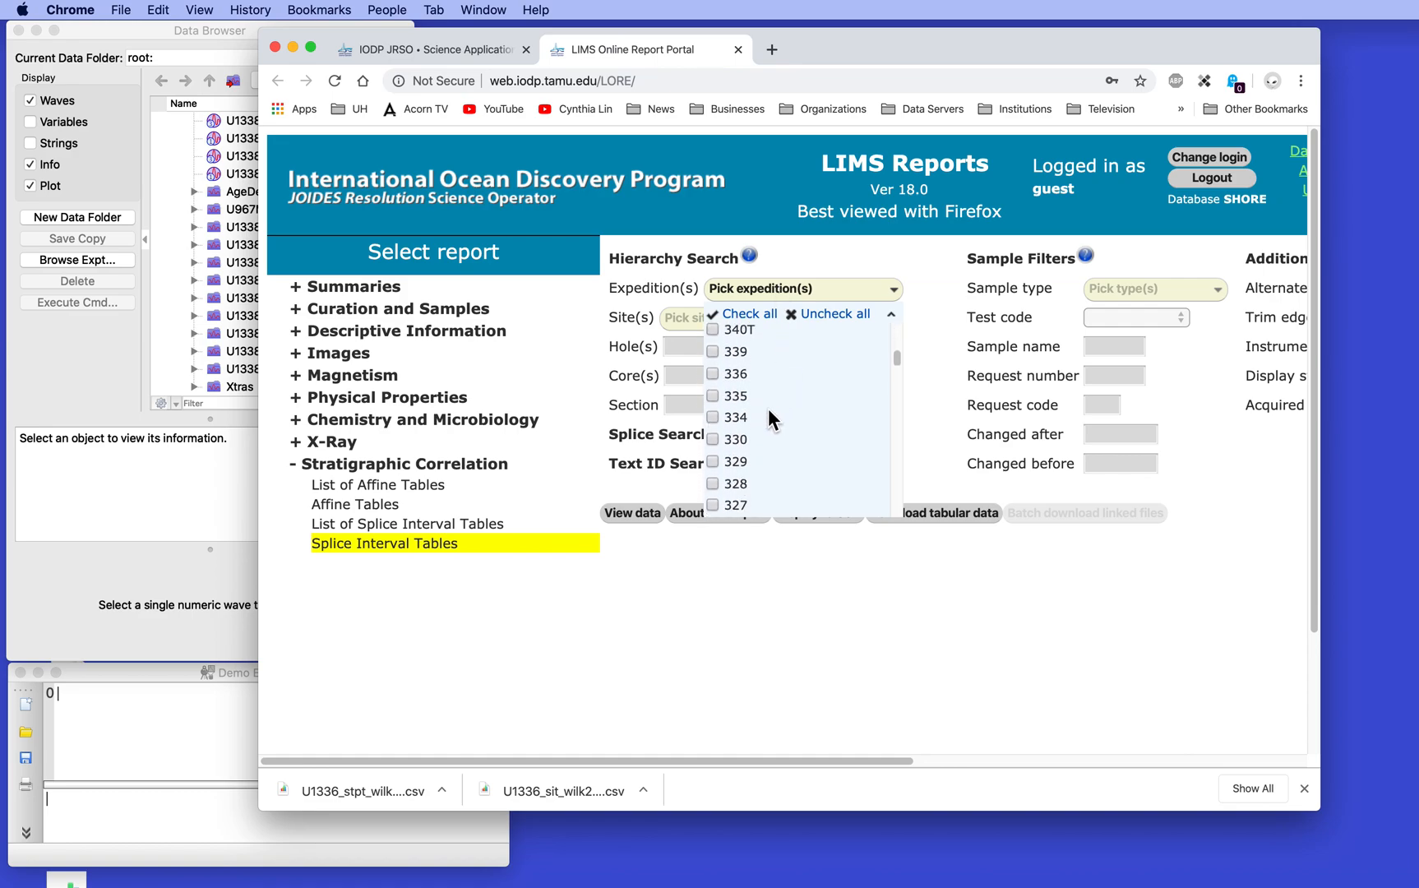
scroll(768, 408, "down", 3)
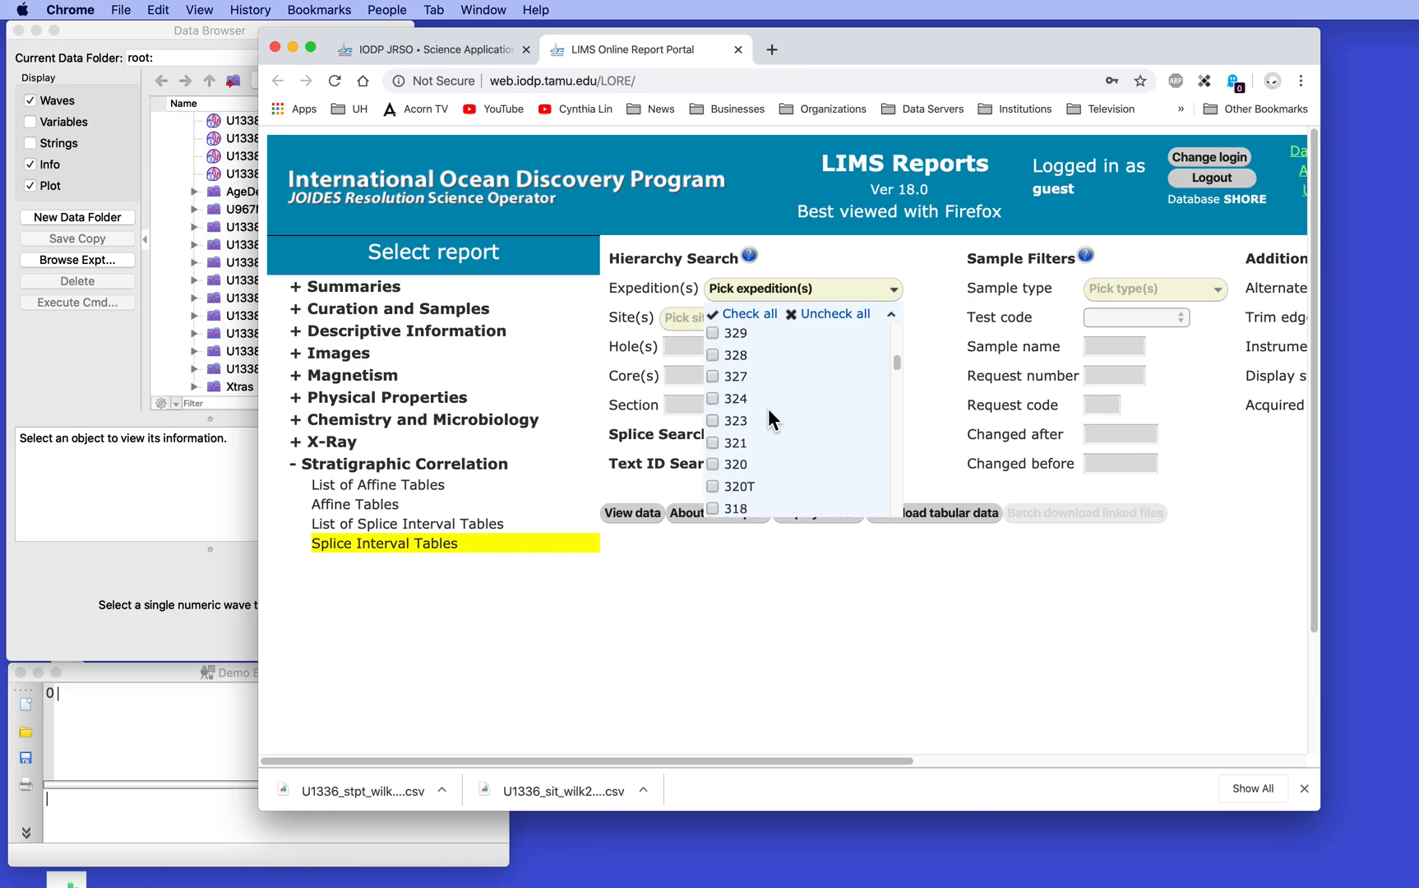
left_click(711, 444)
left_click(661, 599)
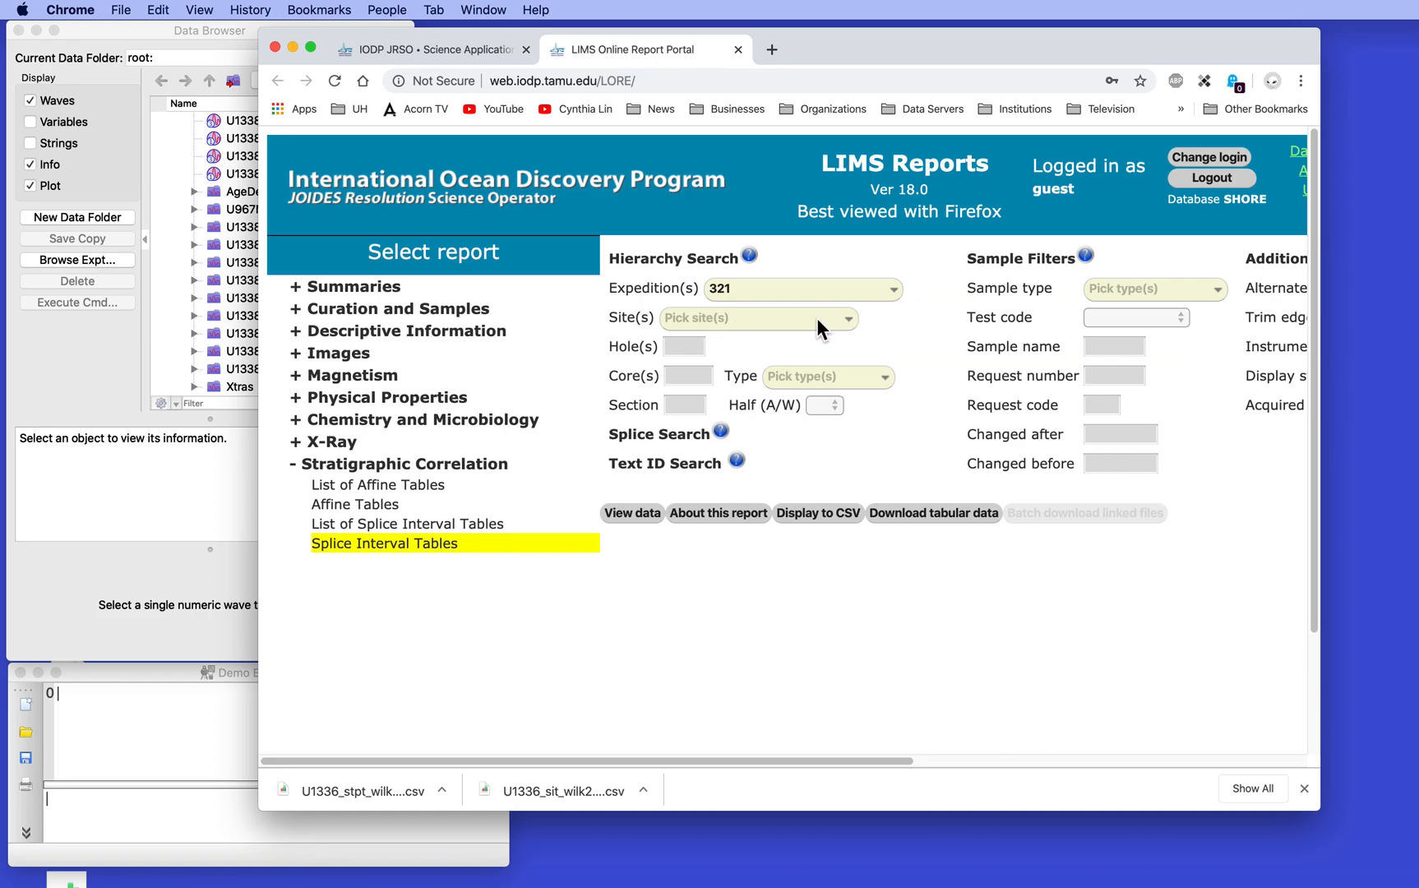
left_click(639, 513)
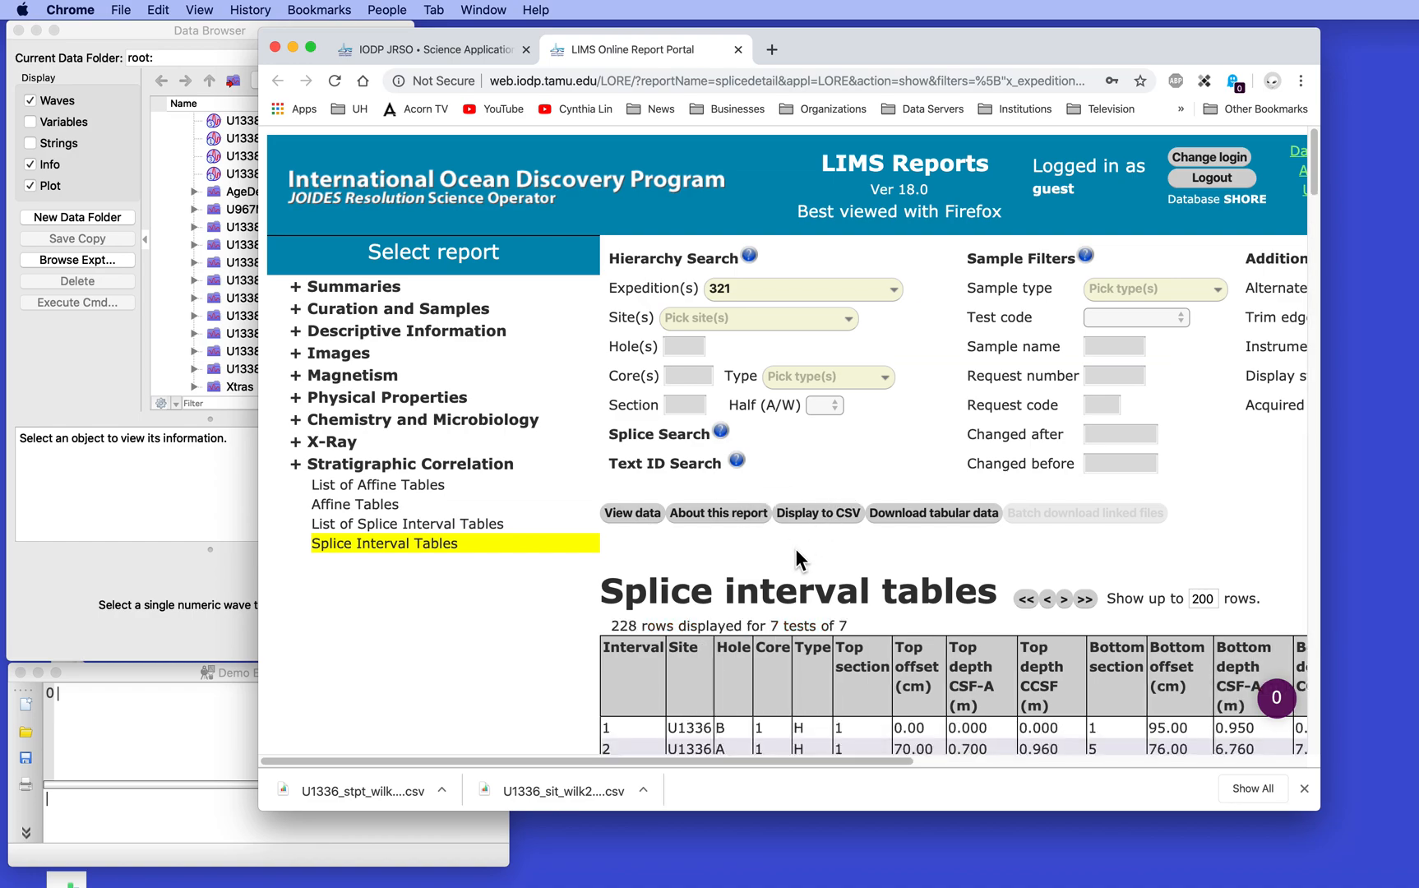
Look through the splice interval rows and display the List of Splice Interval Tables report for the same expedition
scroll(795, 549, "down", 5)
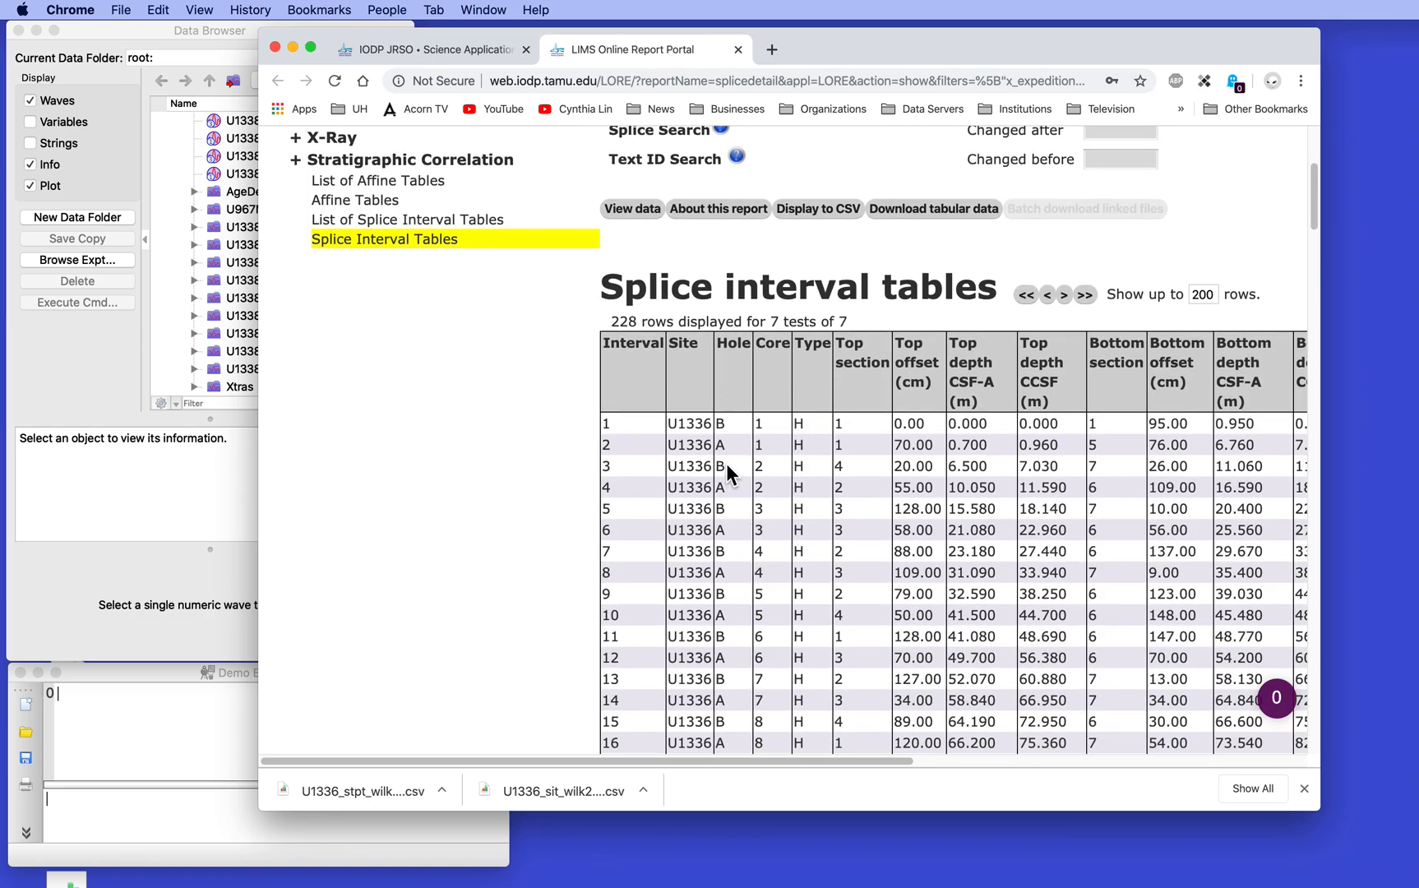
scroll(724, 466, "down", 14)
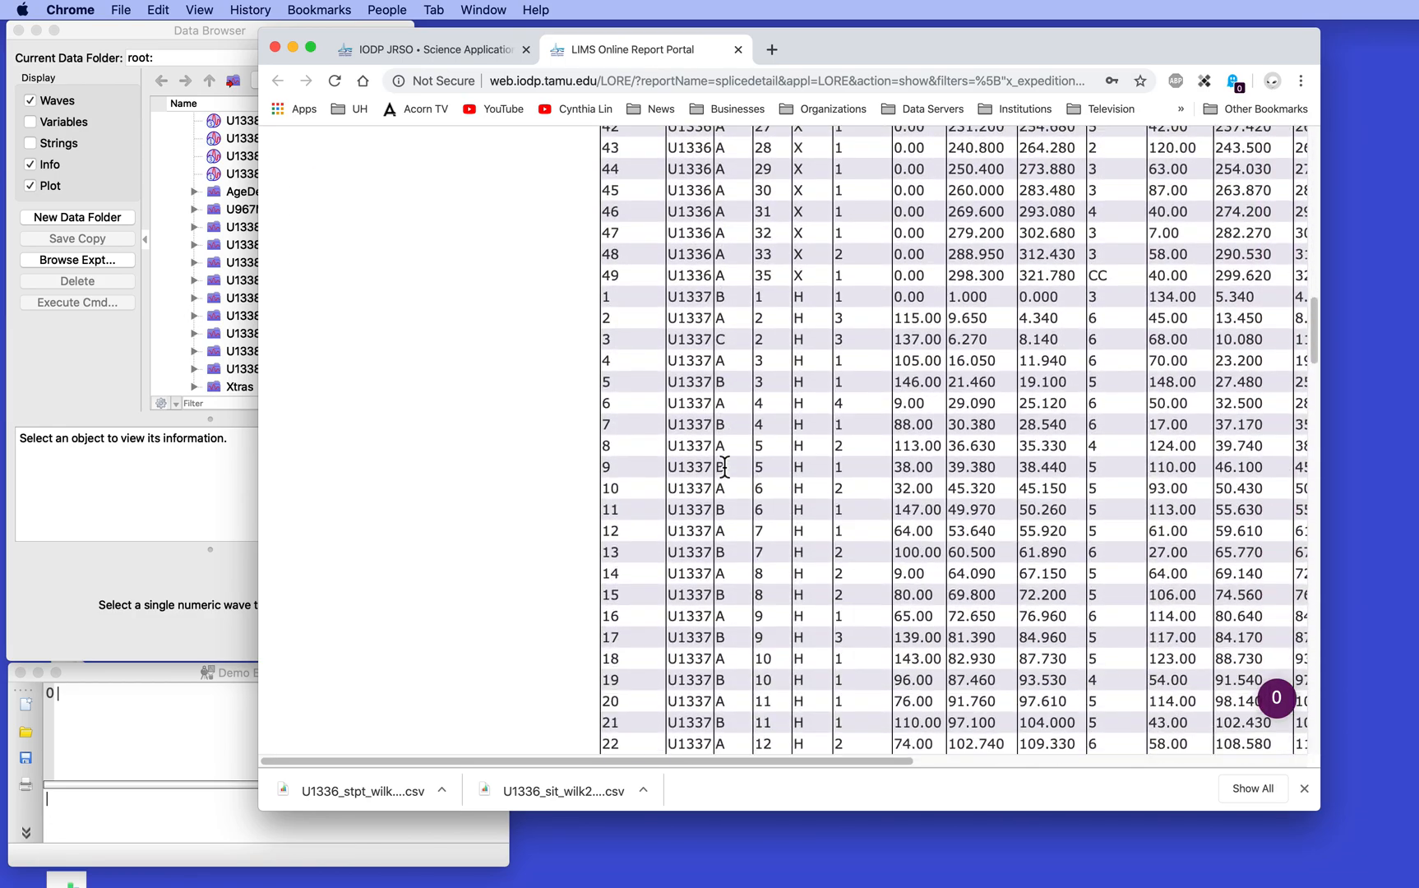
scroll(720, 467, "down", 20)
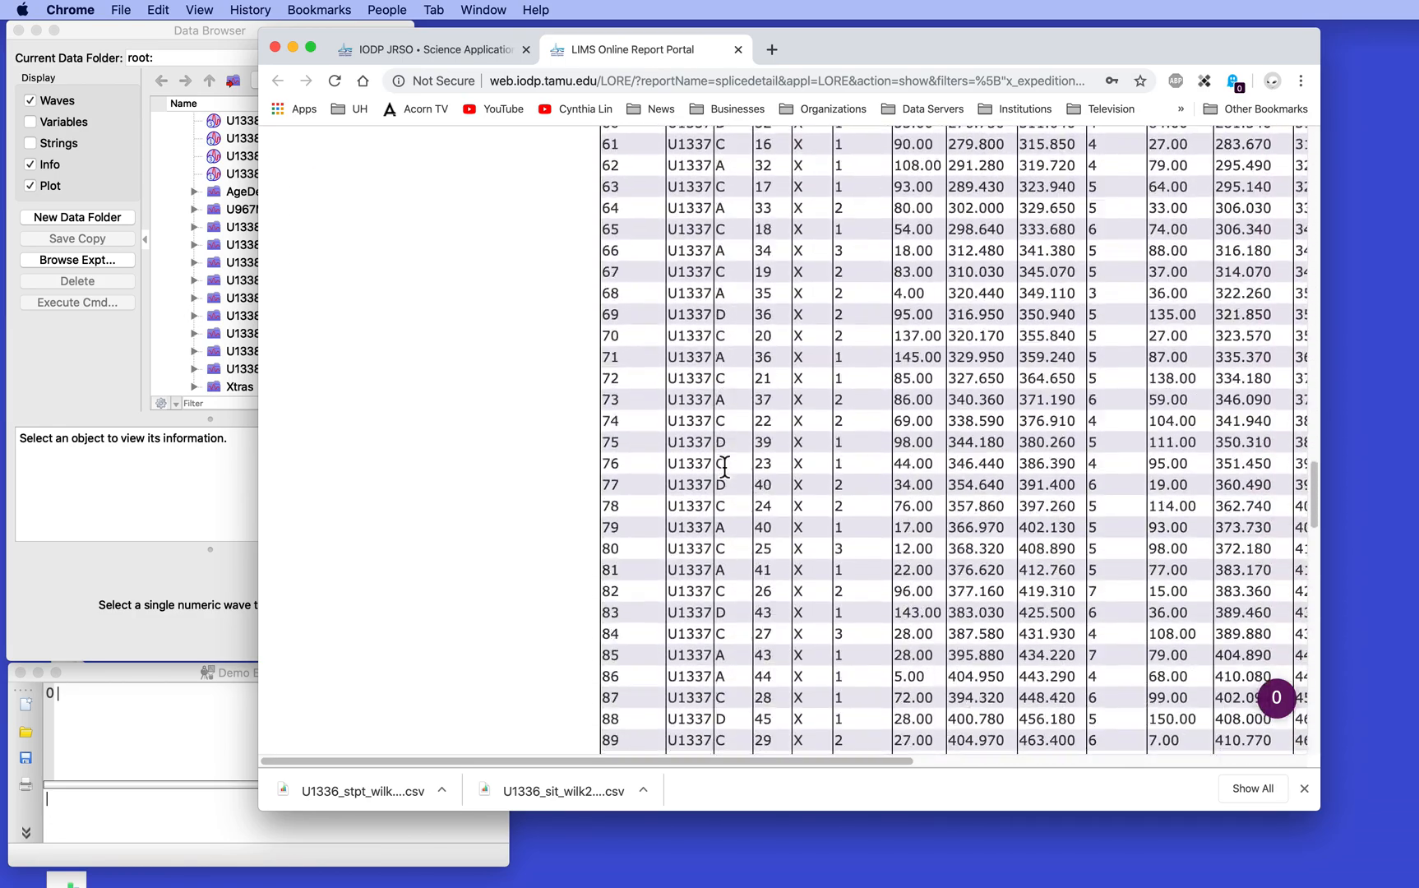
scroll(723, 466, "down", 20)
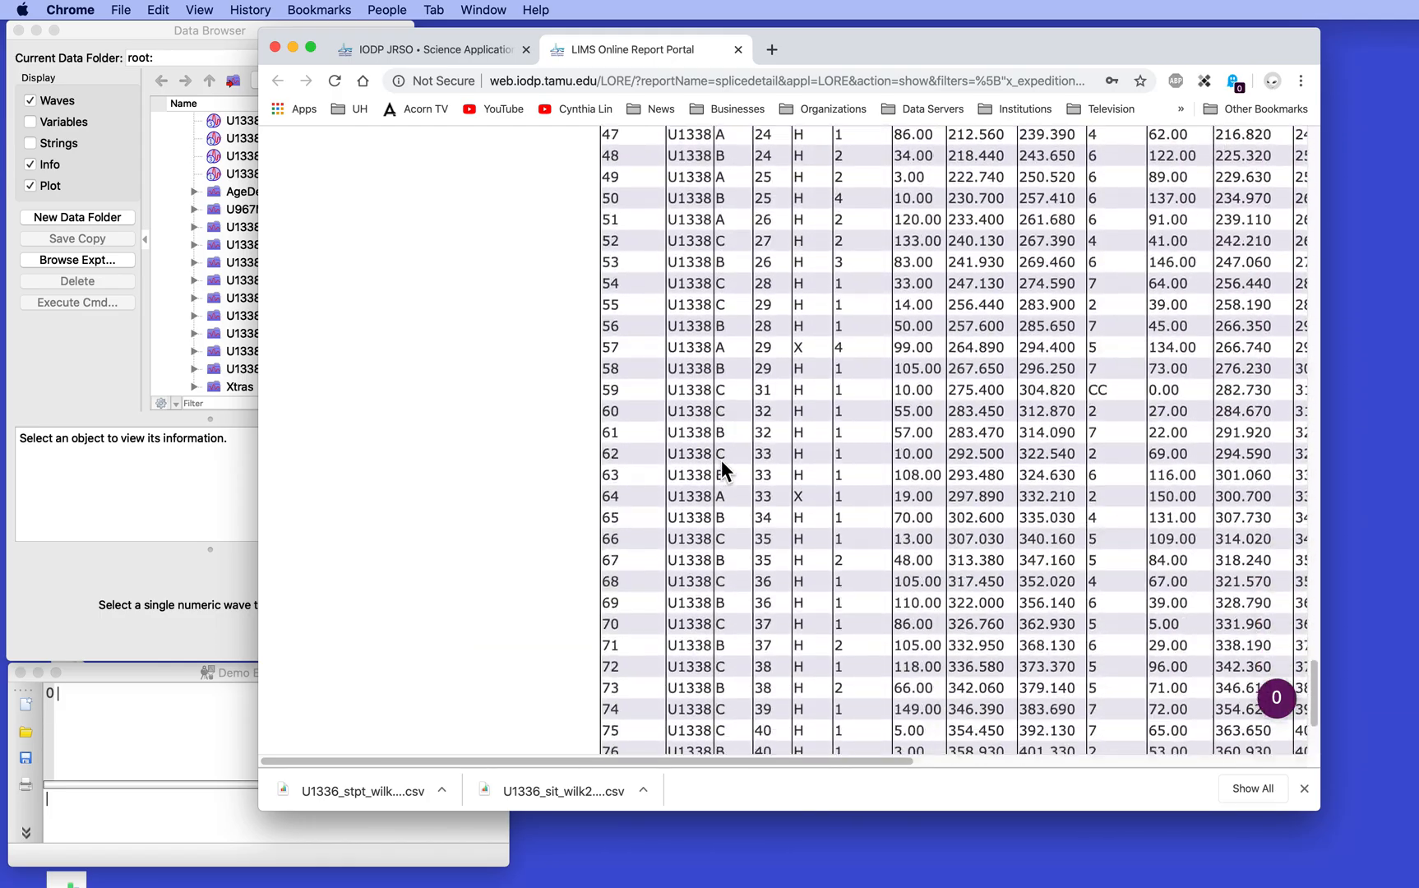
scroll(721, 465, "up", 20)
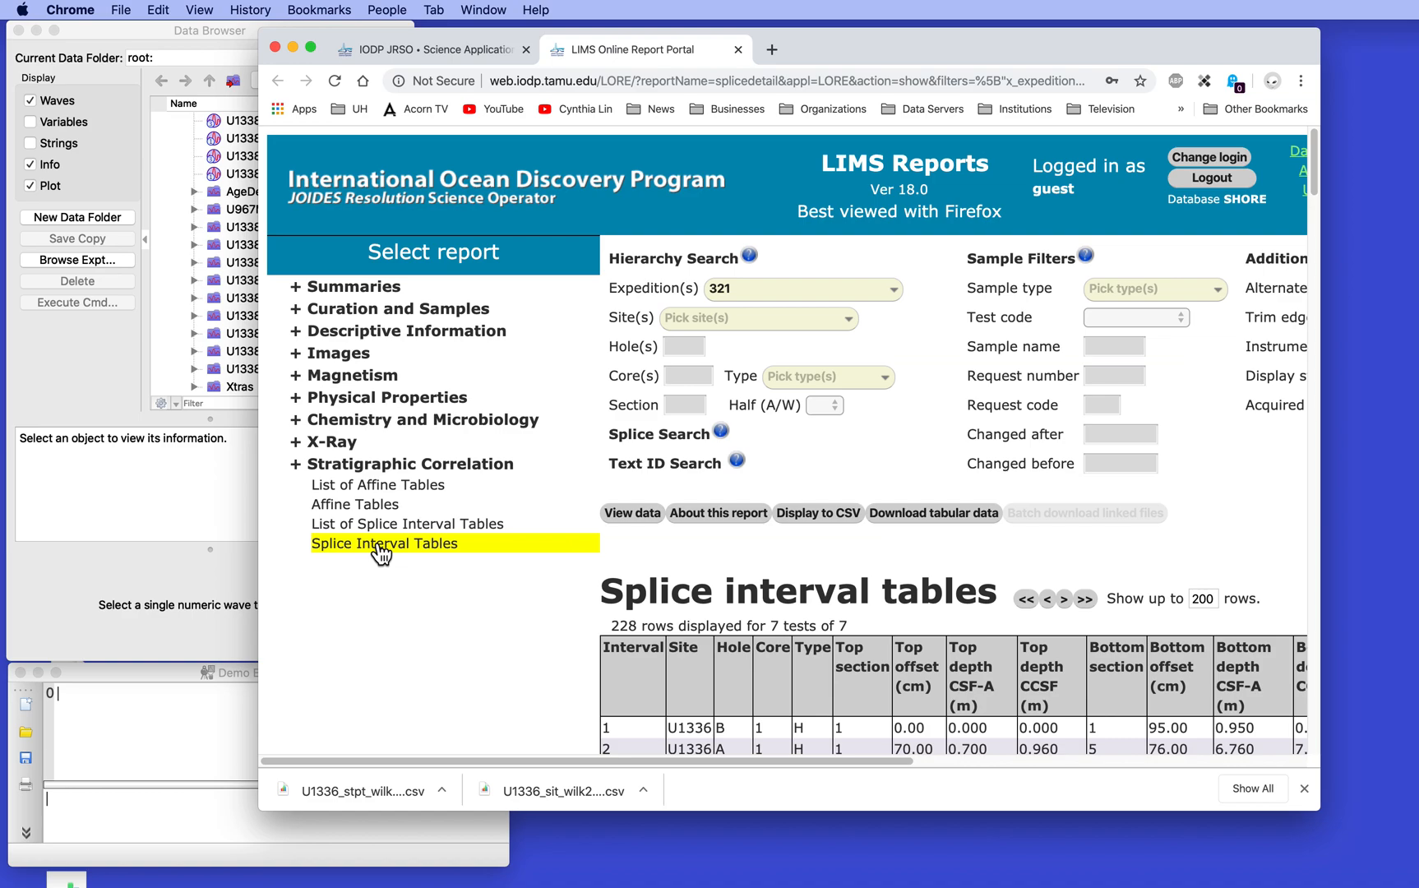
left_click(422, 527)
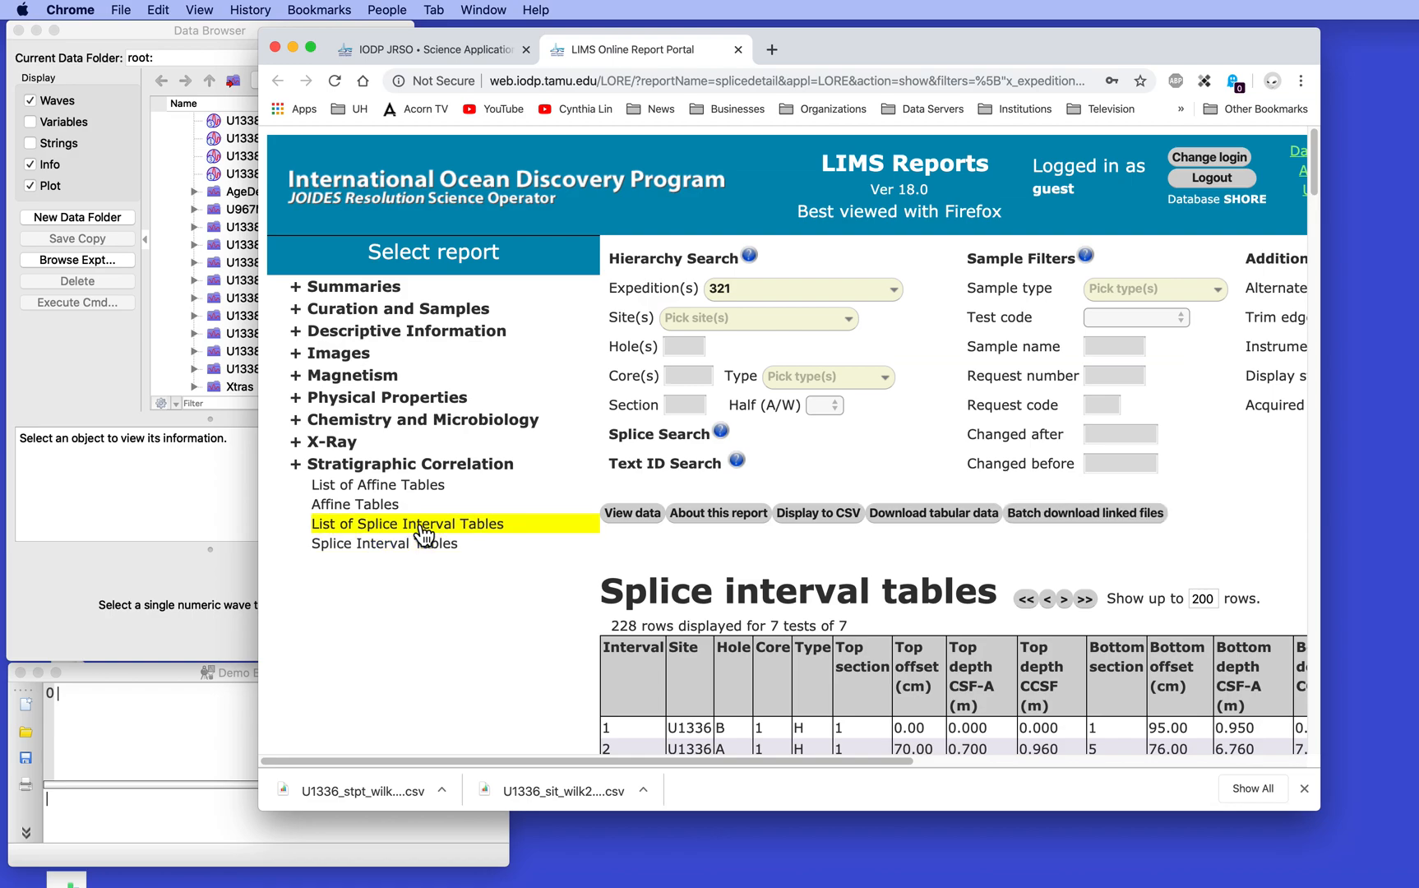
left_click(646, 513)
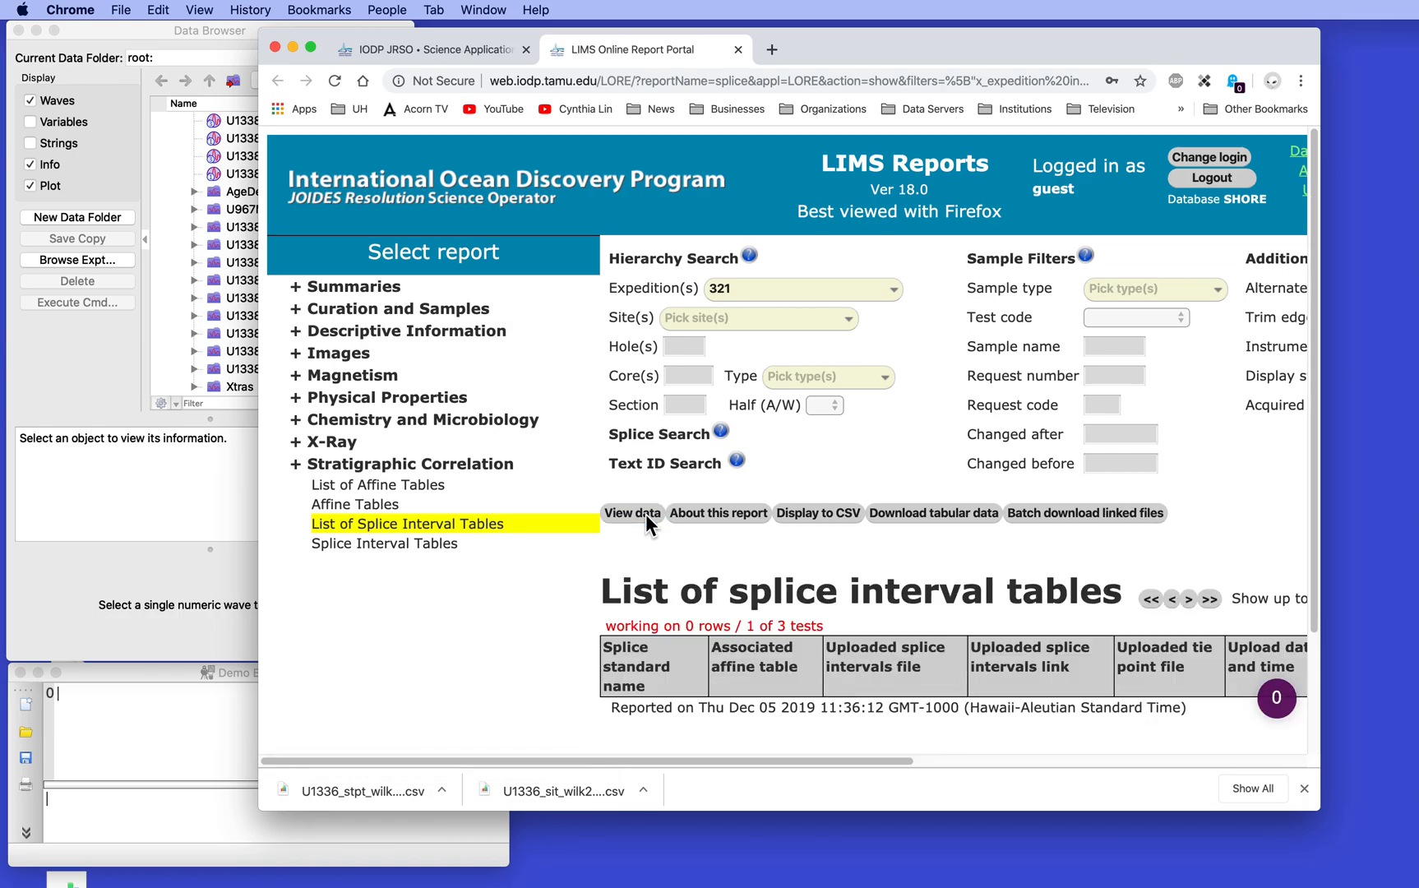
Download the U1338 splice interval and tie point files as U1338_sit_wilk2013_pb_CORR (1).csv and U1338_stpt_wilk2013_pb (1).csv in Downloads
scroll(645, 513, "down", 6)
scroll(645, 513, "down", 1)
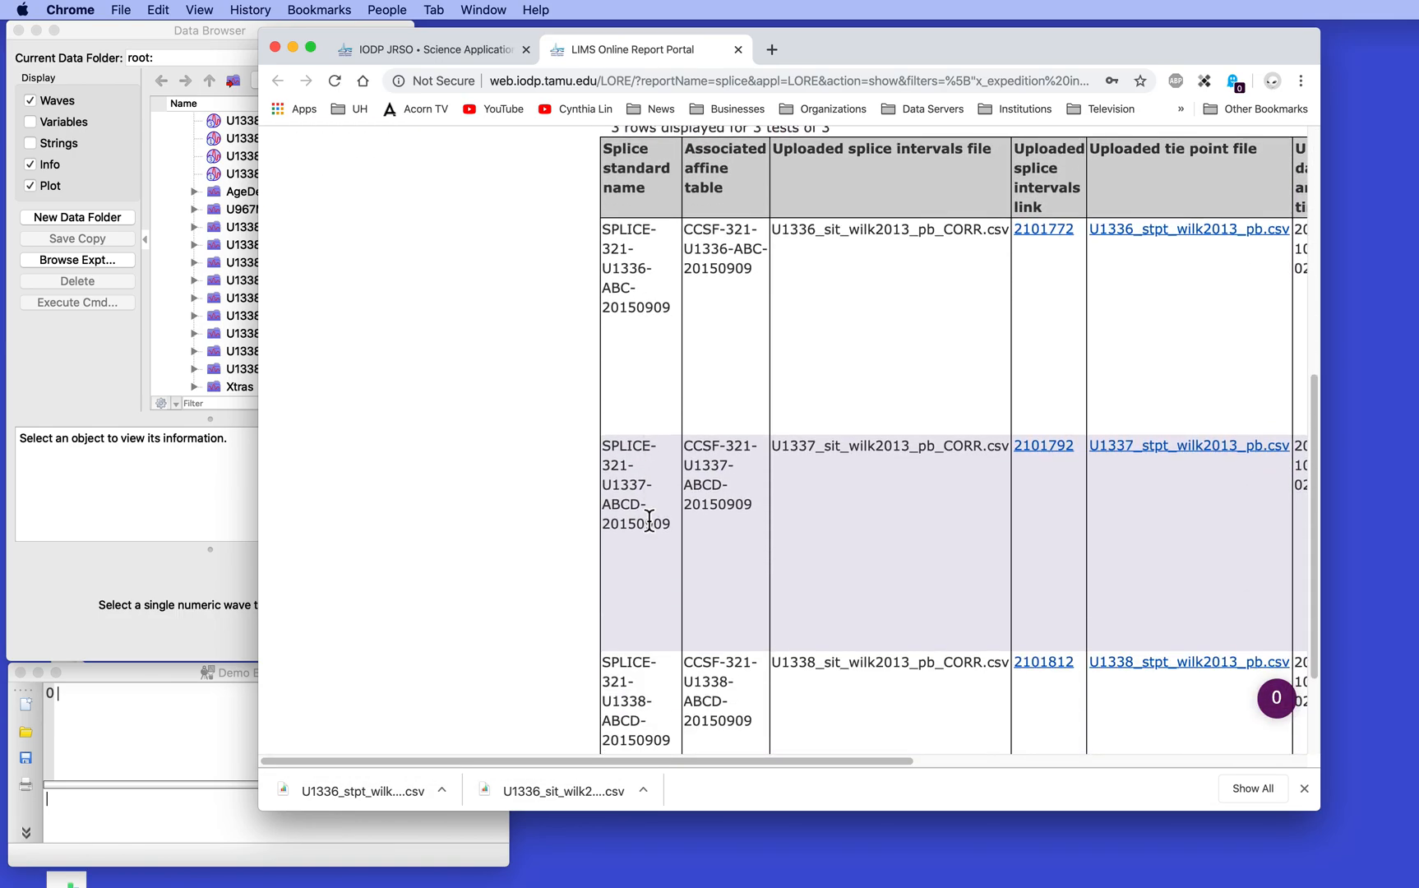
scroll(647, 516, "right", 5)
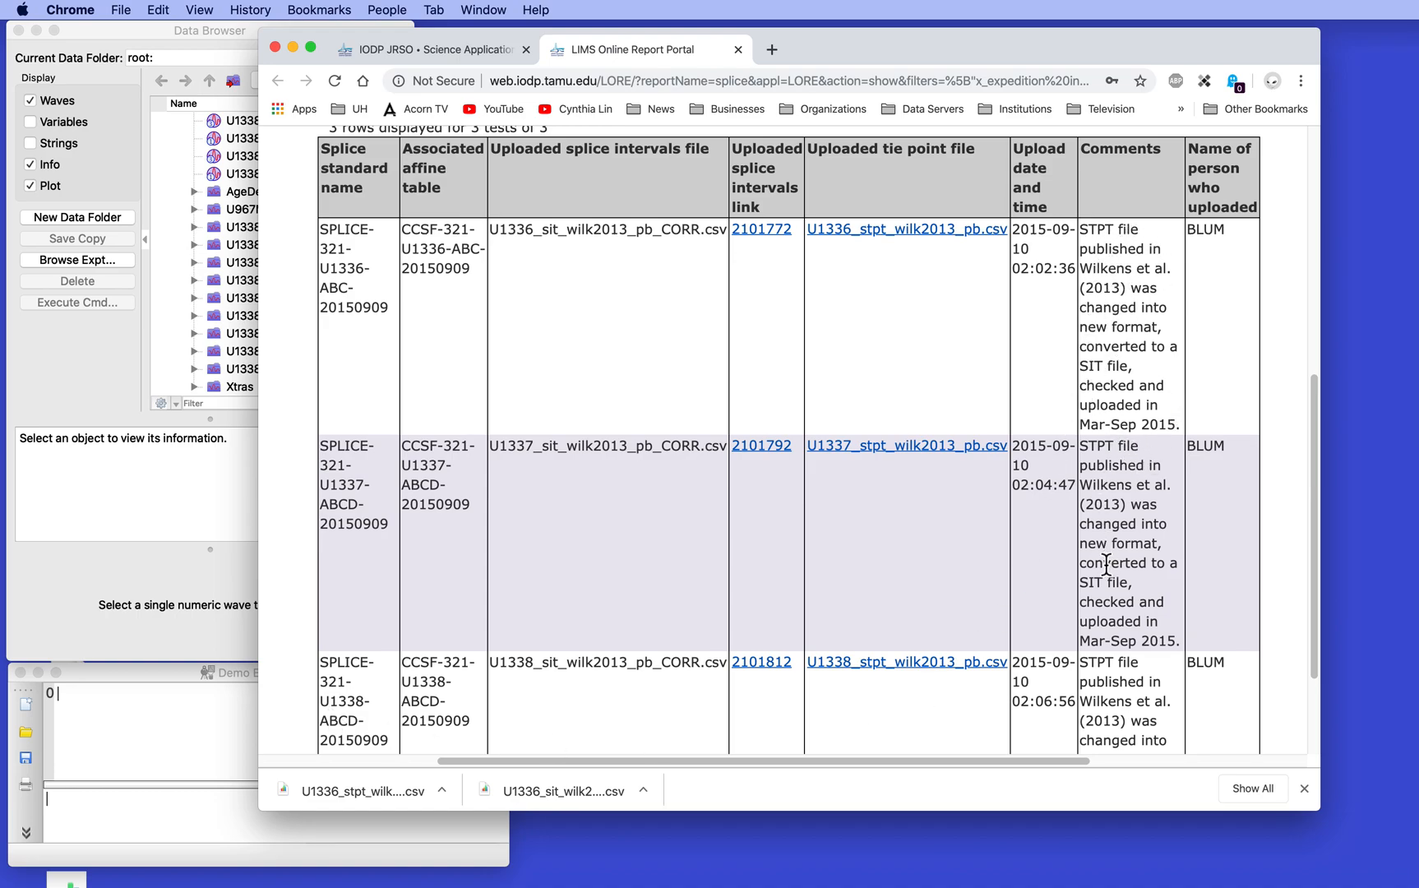
scroll(1123, 575, "up", 1)
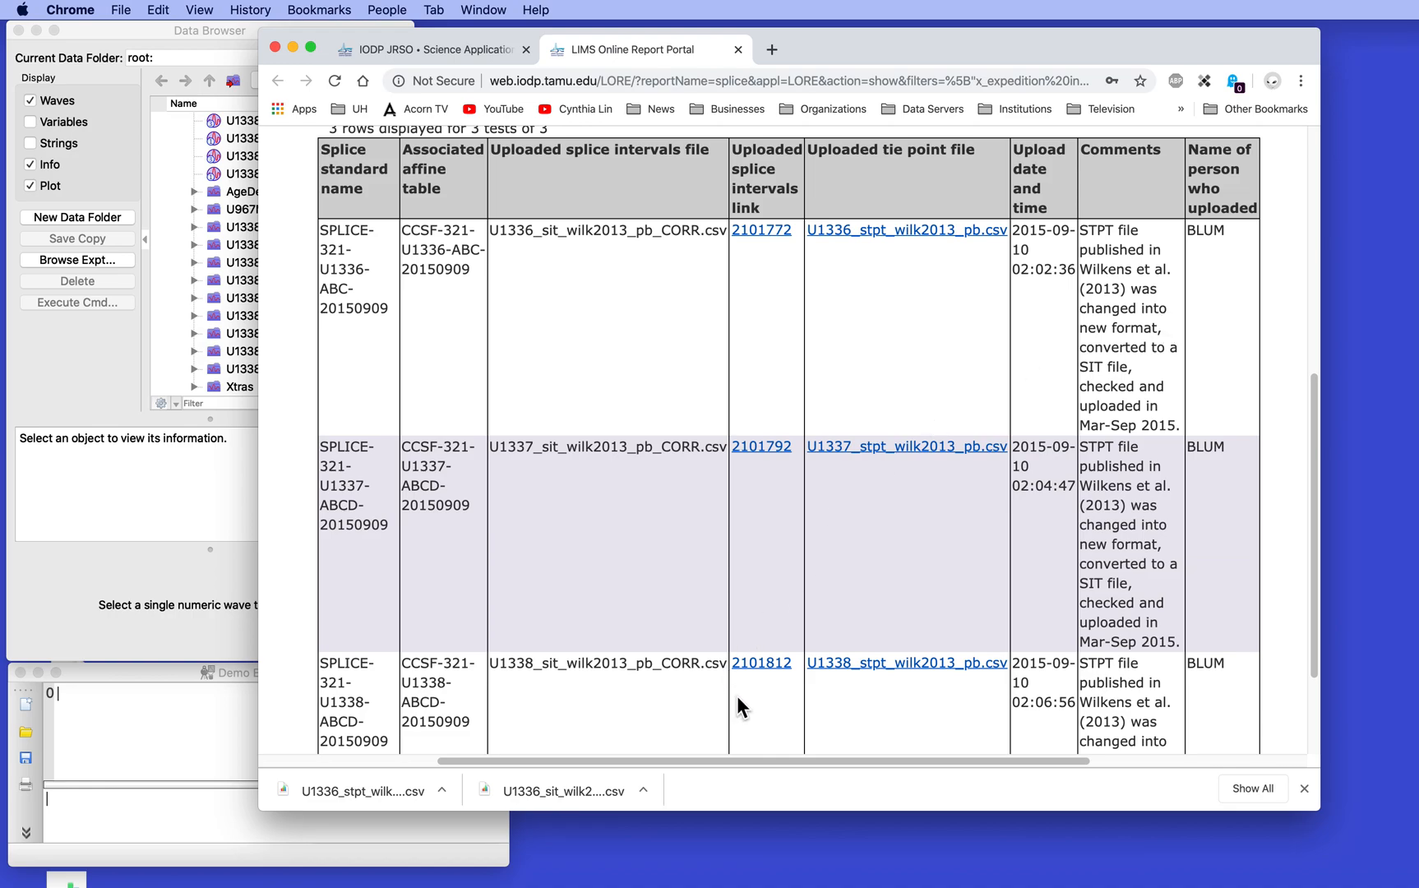
left_click(763, 662)
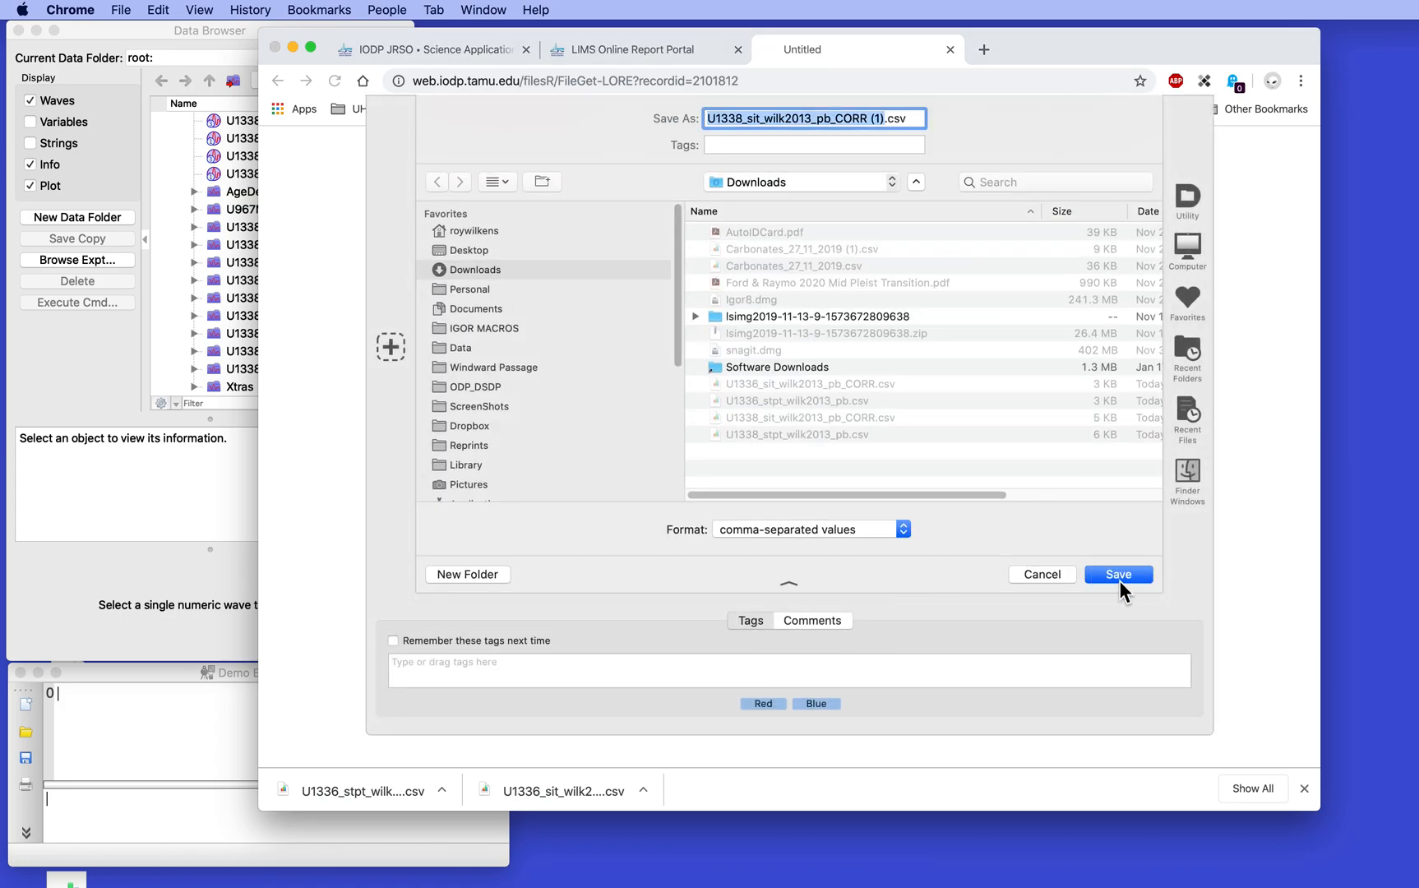
left_click(1119, 577)
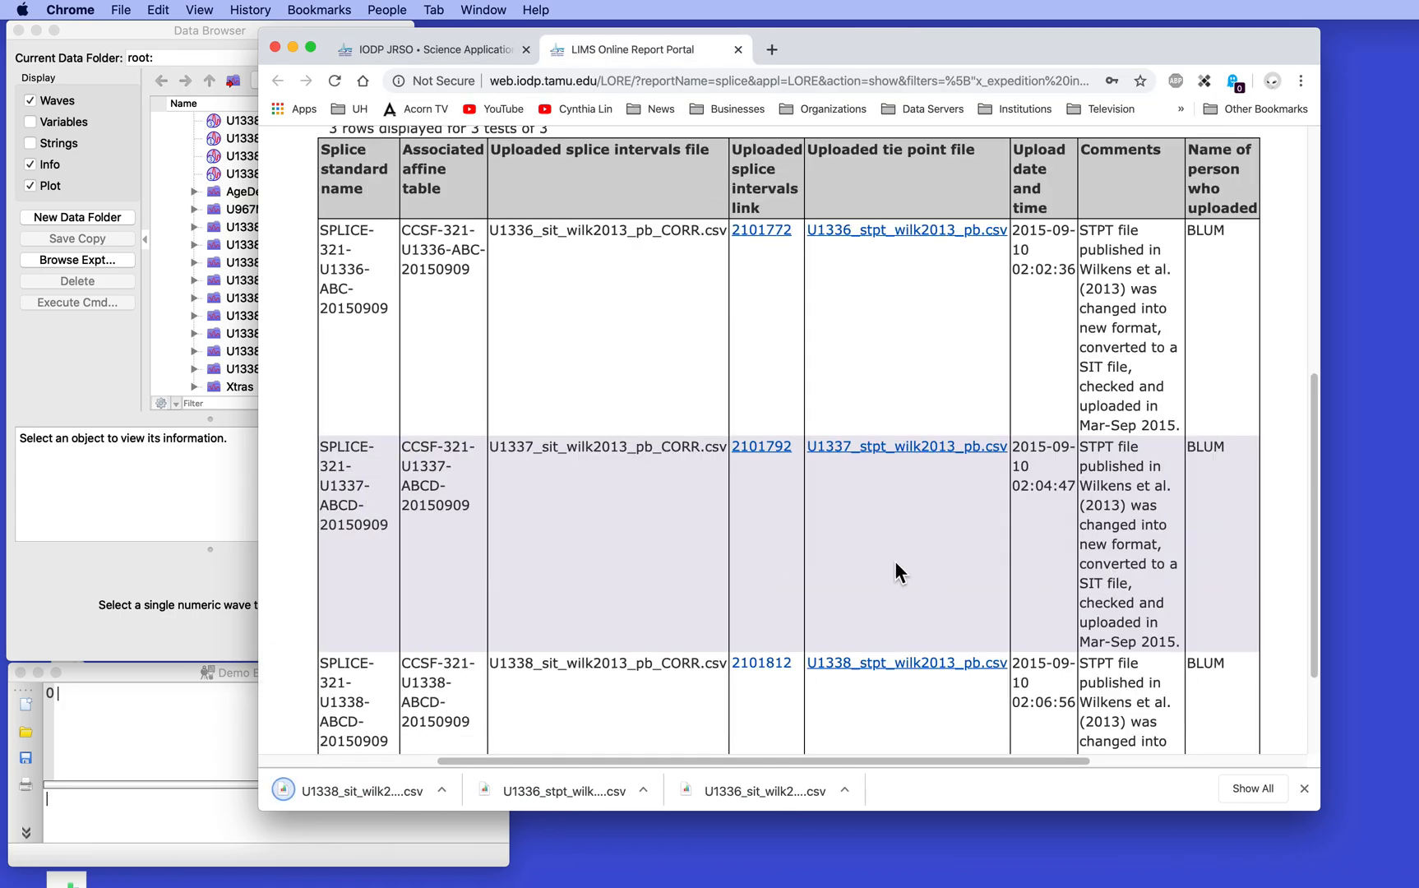
left_click(899, 672)
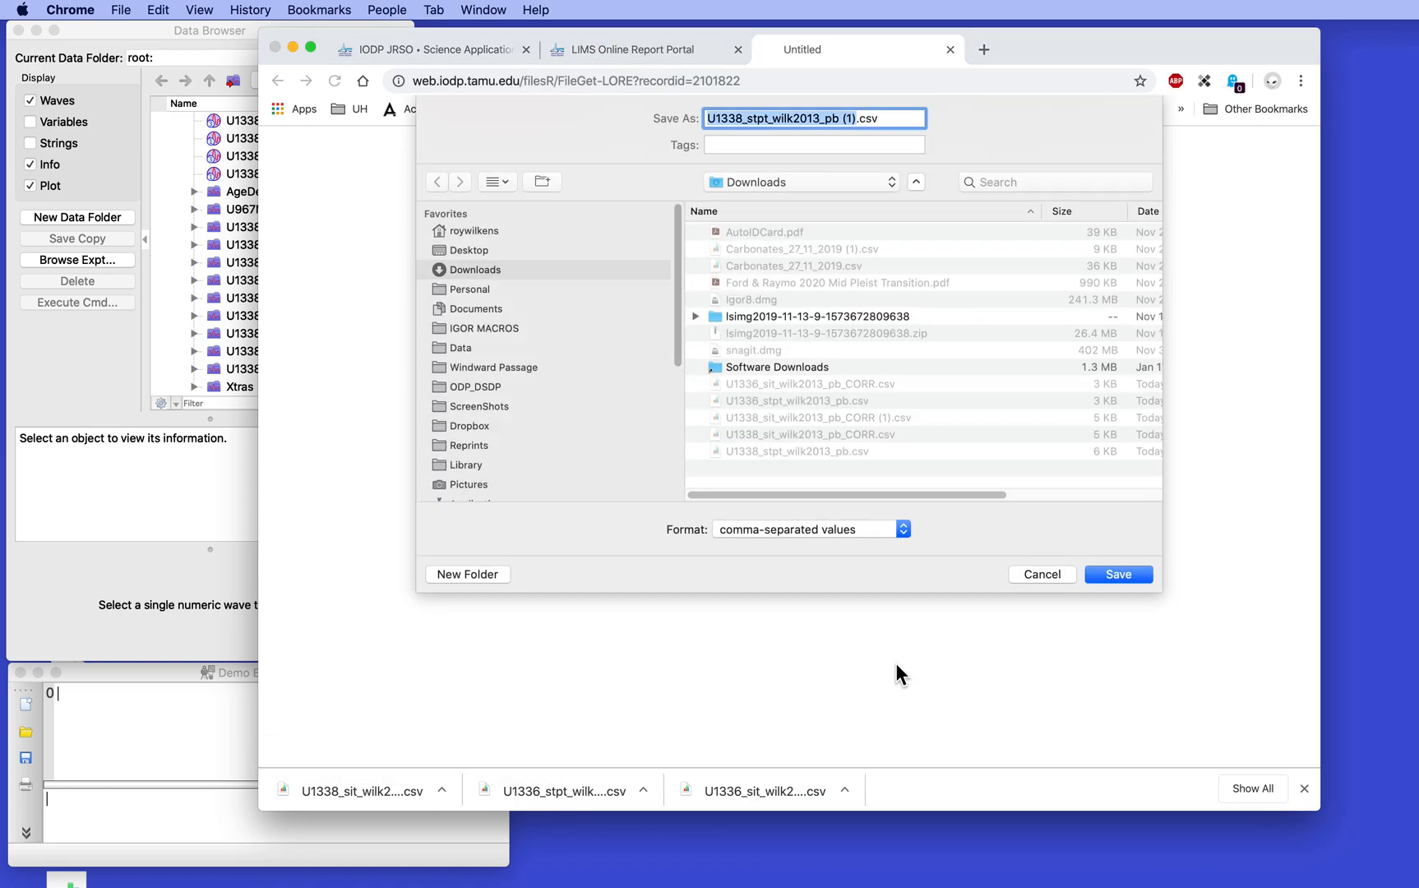
left_click(1128, 576)
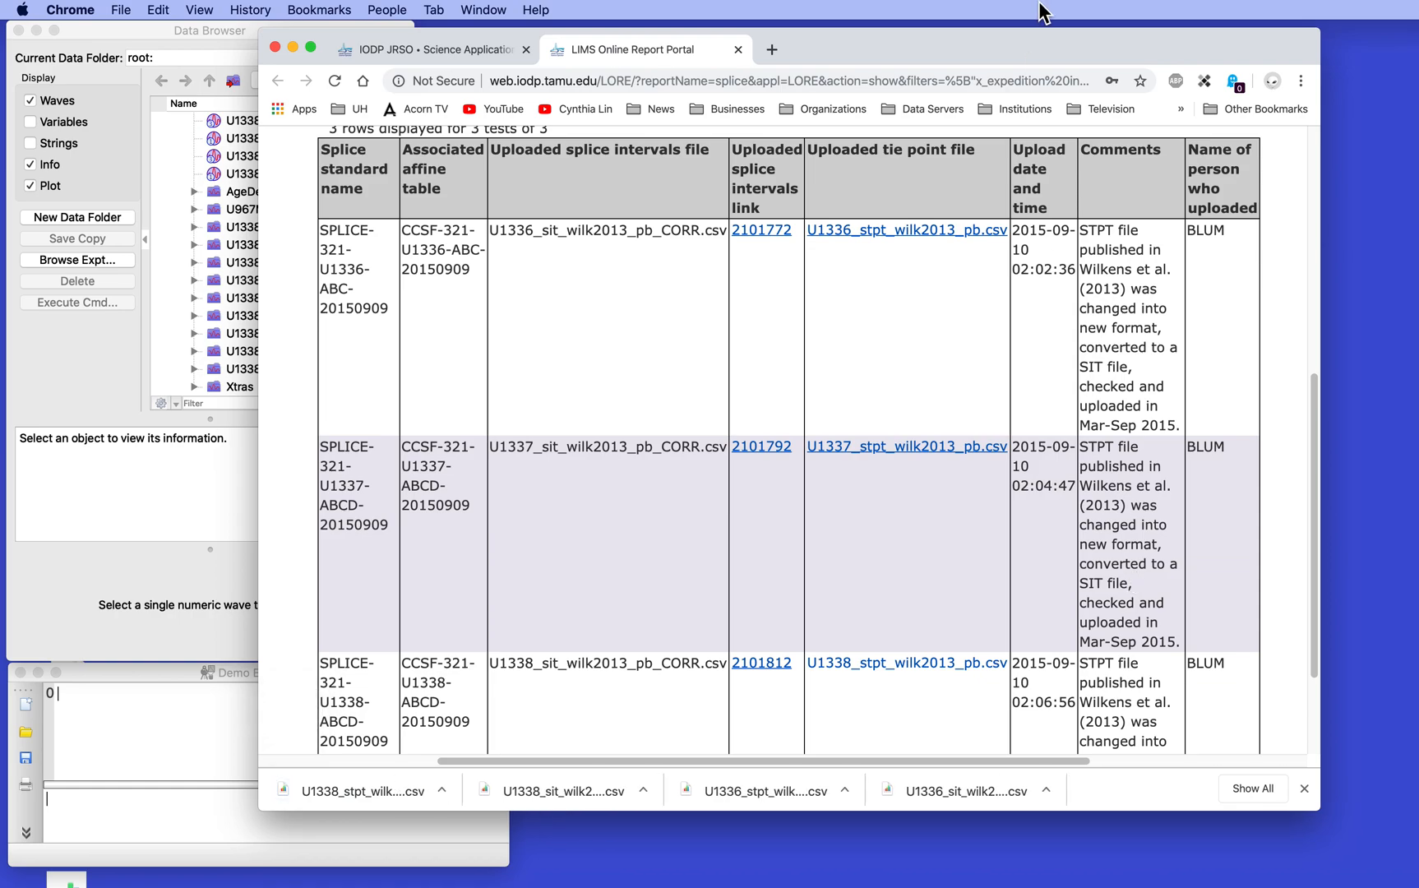
Clear the browser from the desktop, open U1338_stpt_wilk2013_pb.csv in Numbers to examine its tie point columns, and close it
double_click(1039, 46)
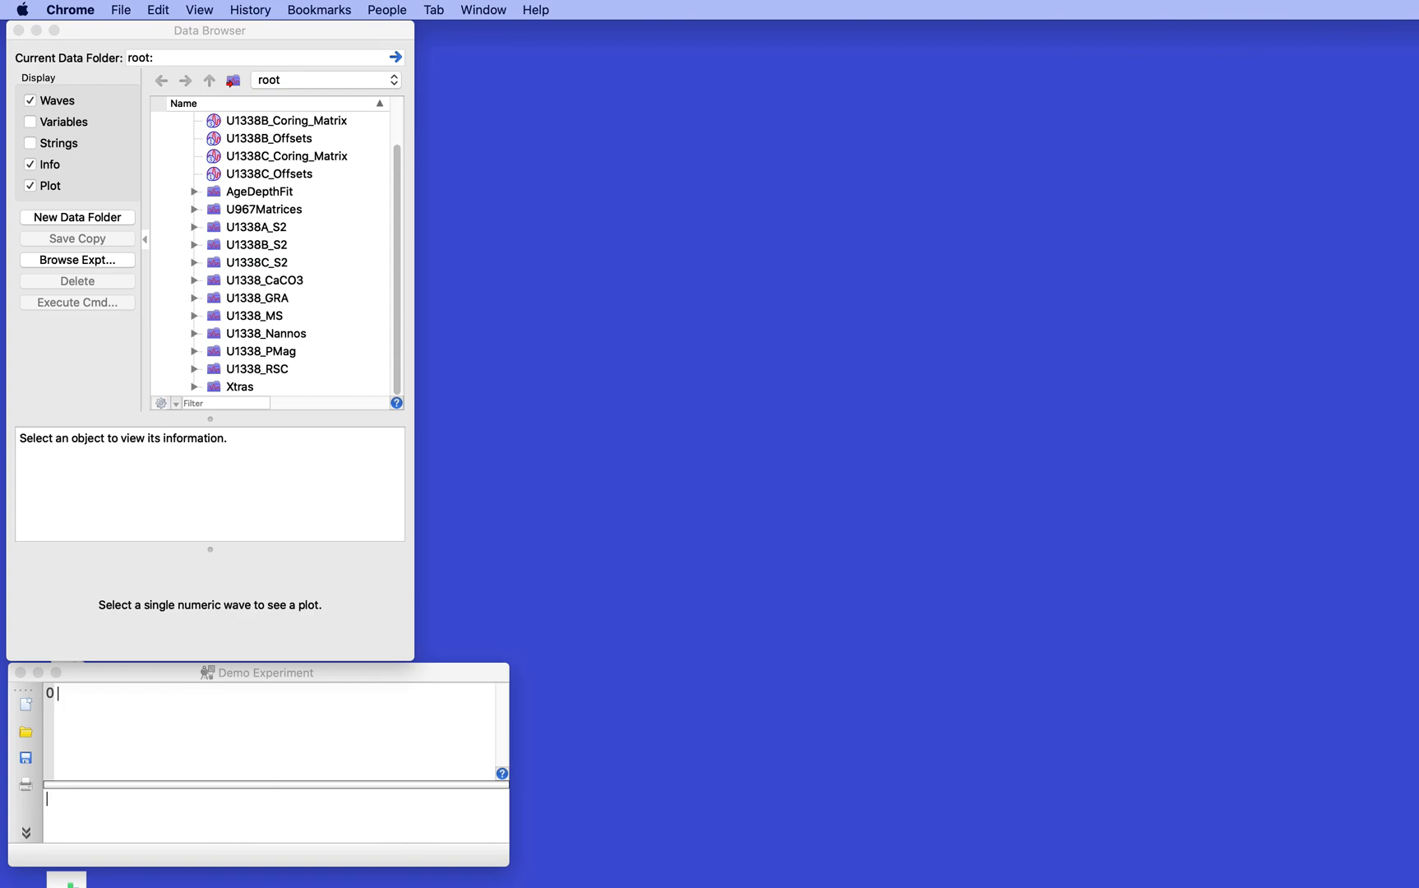
key("super+Tab")
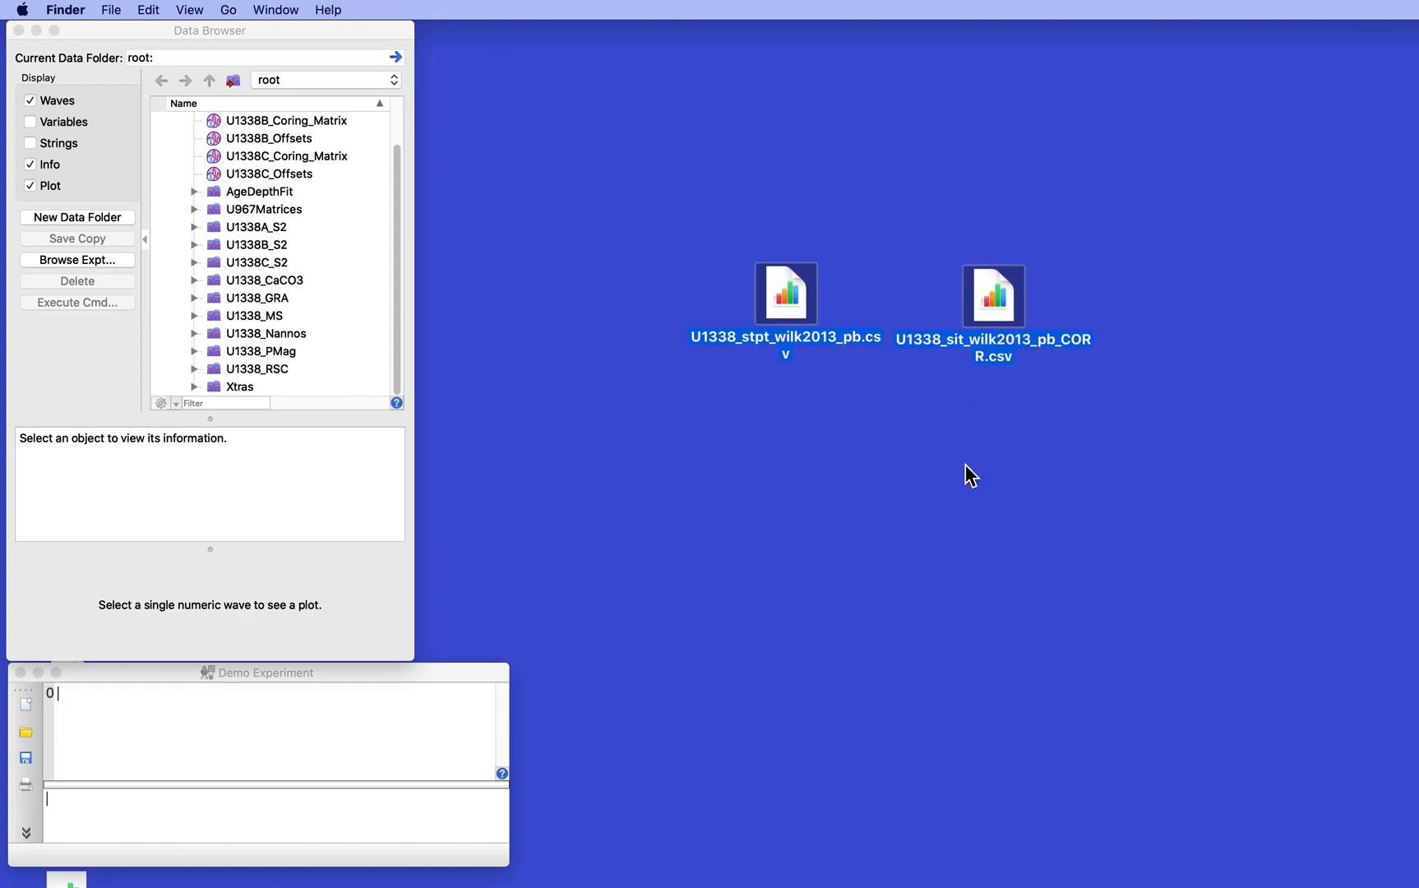
double_click(793, 299)
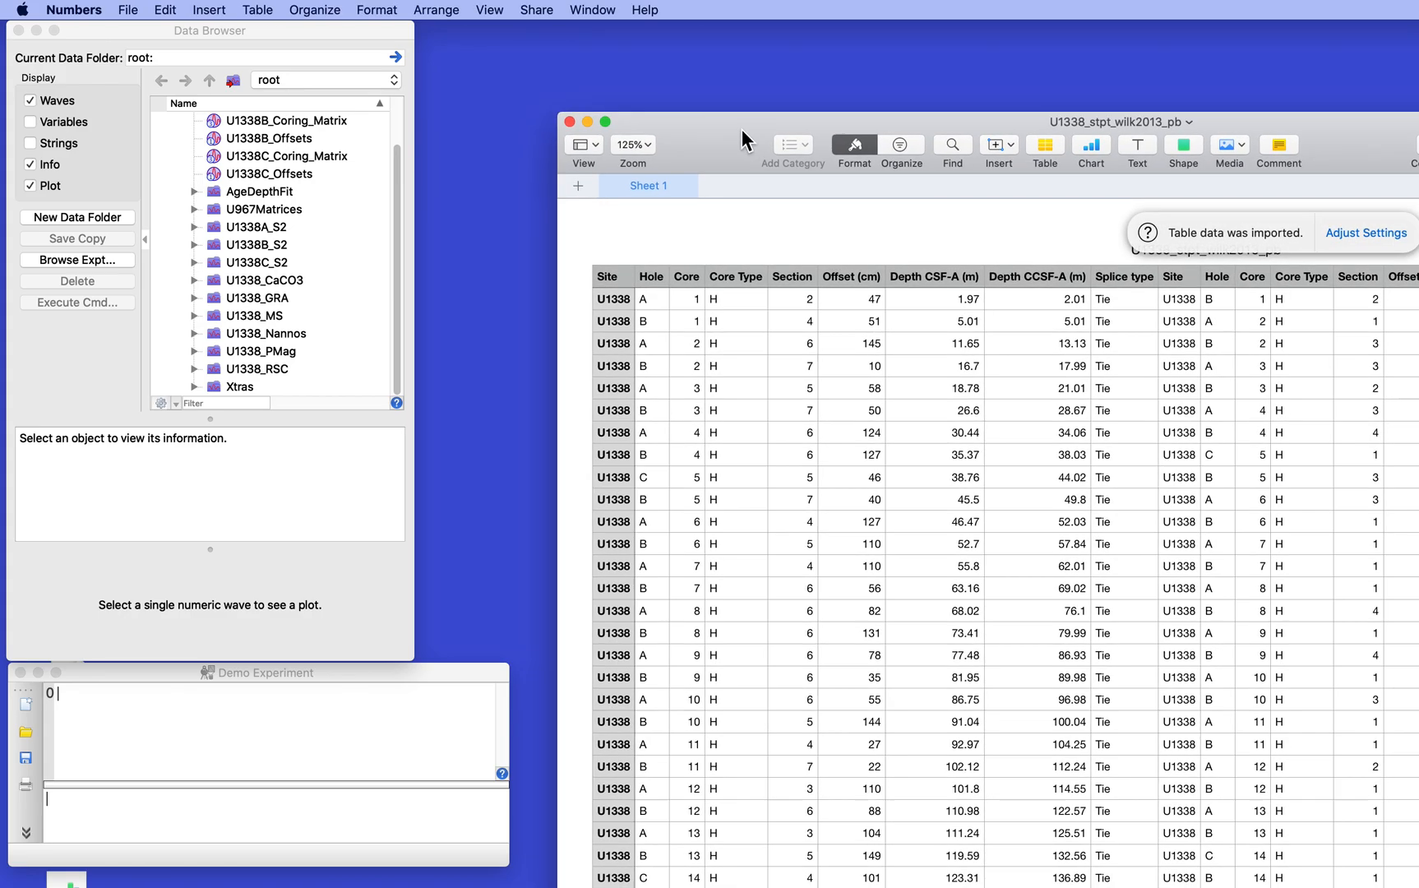
left_click_drag(742, 129, 450, 67)
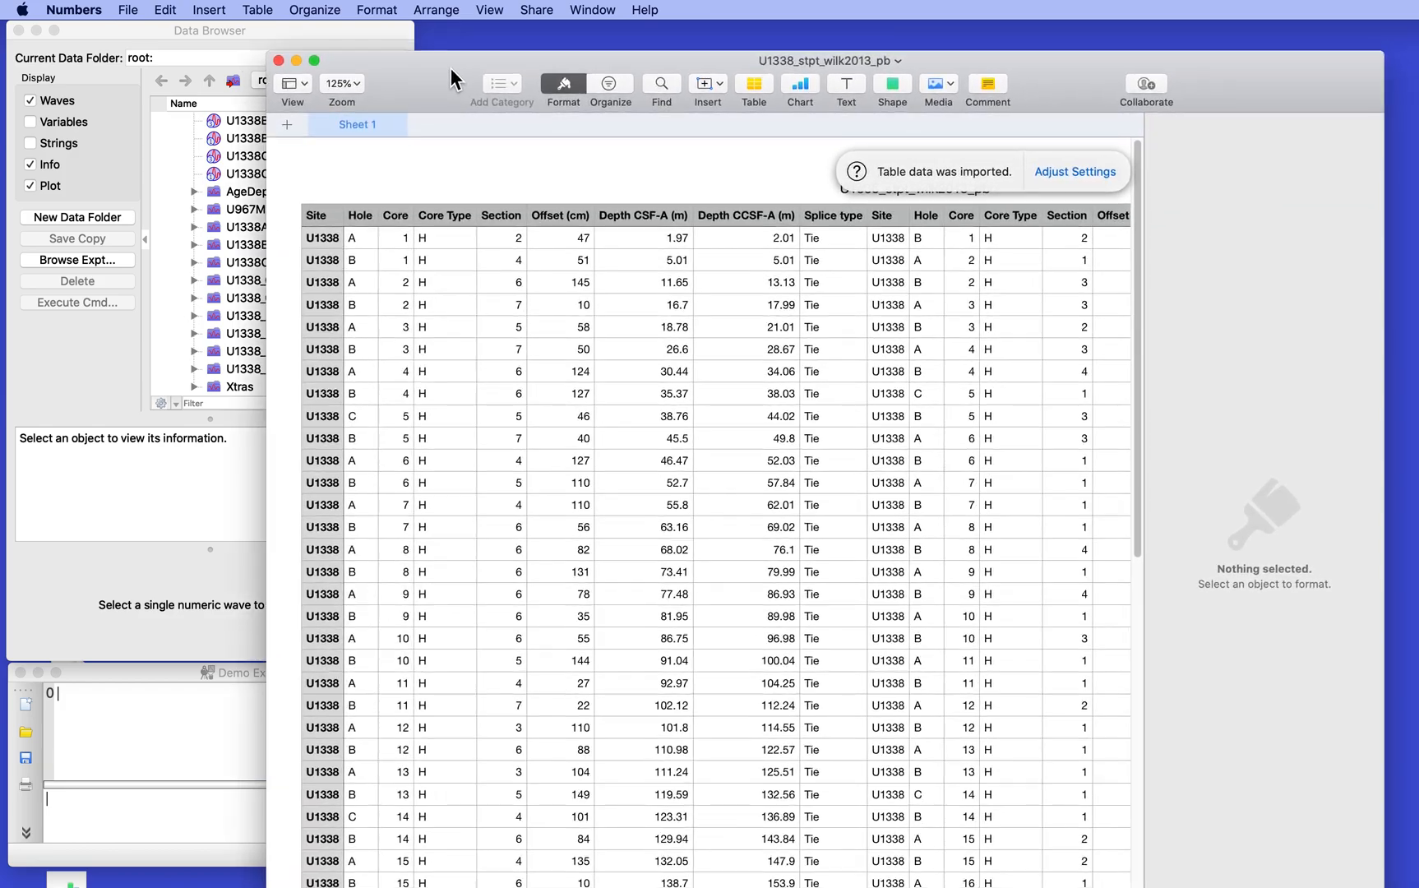
scroll(534, 406, "right", 10)
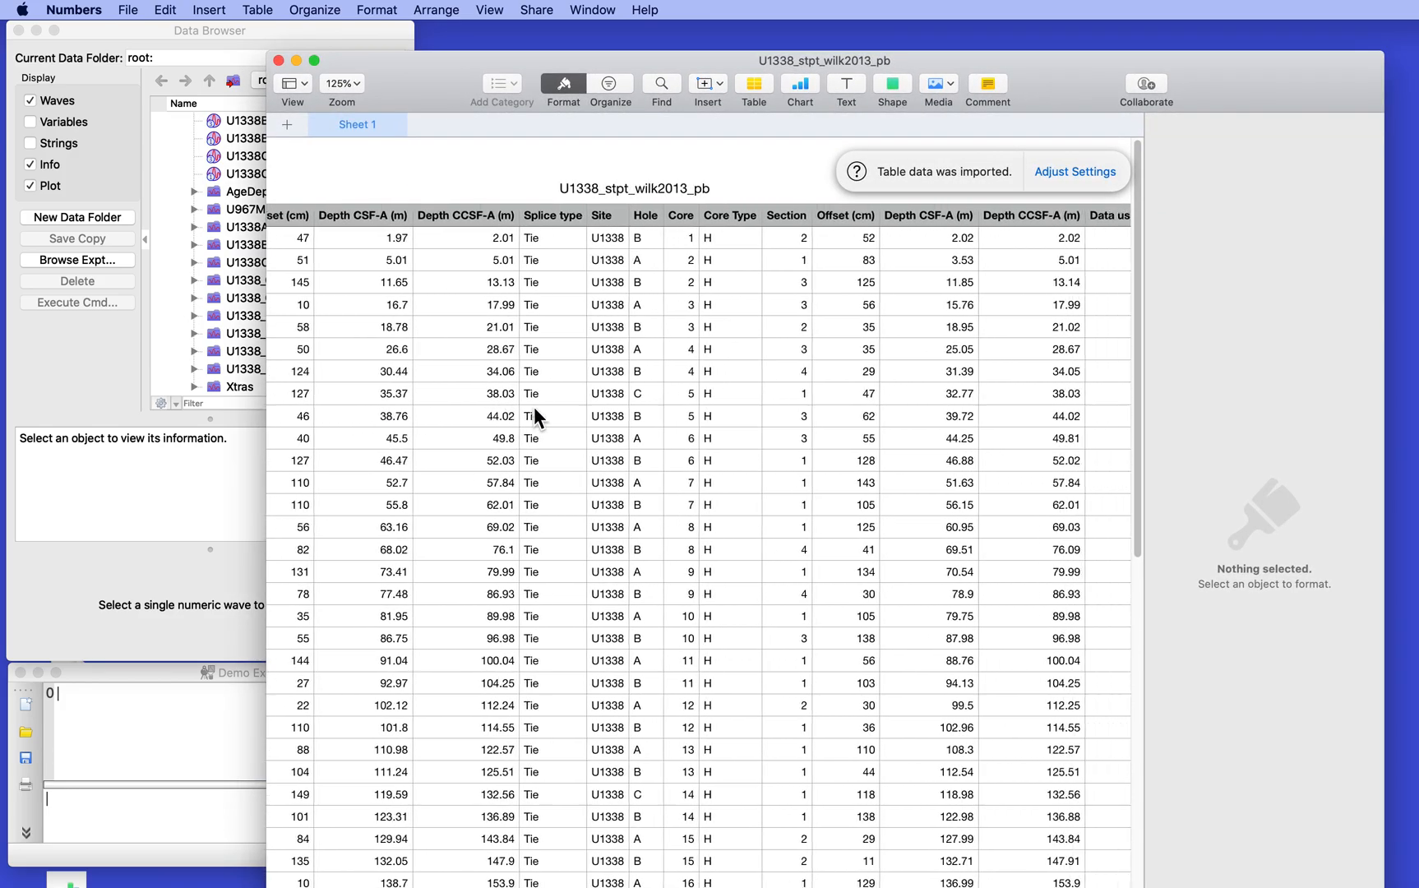
scroll(533, 406, "left", 10)
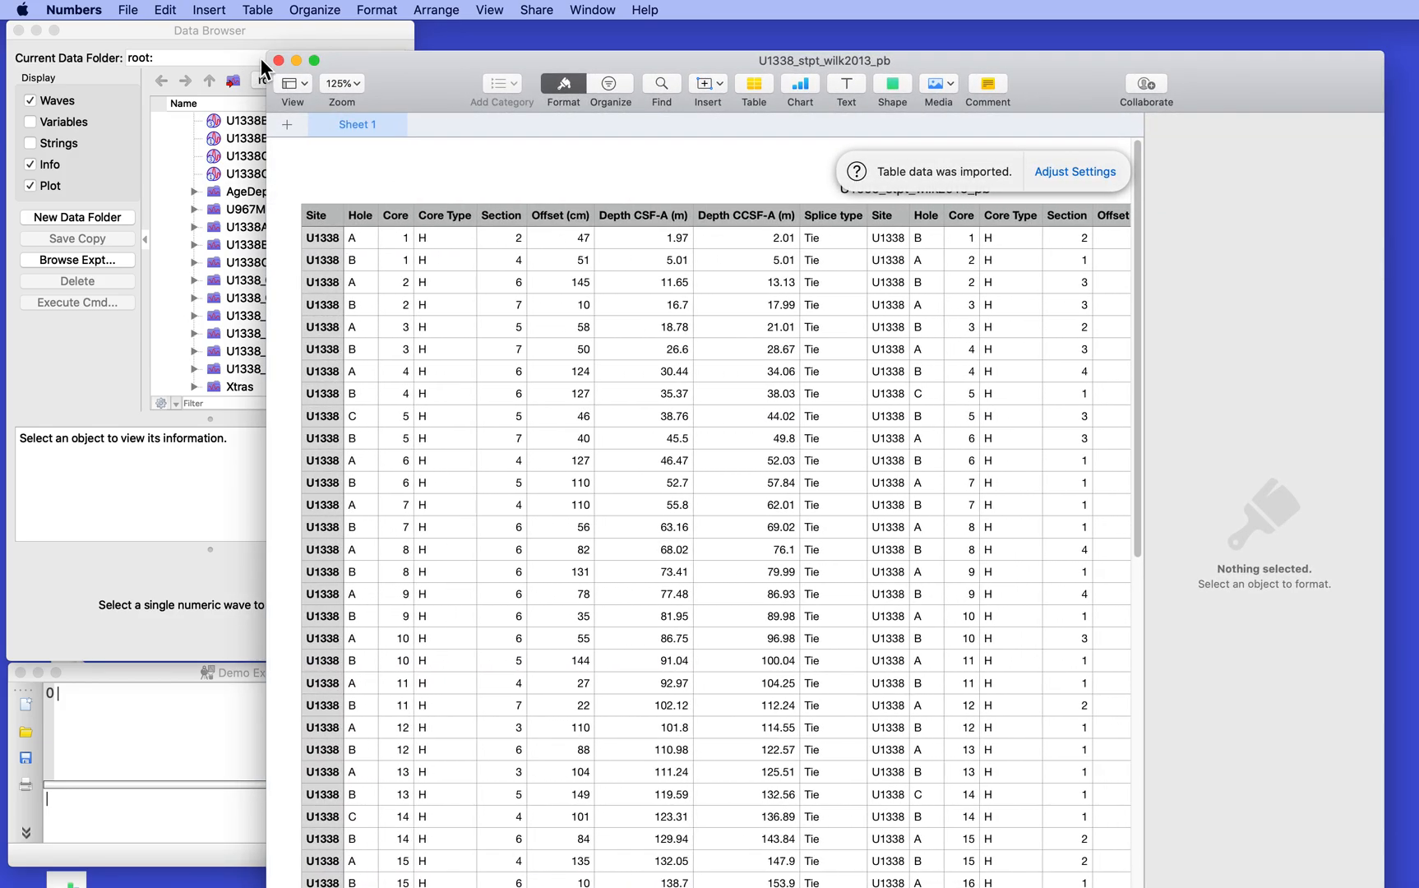
left_click(276, 60)
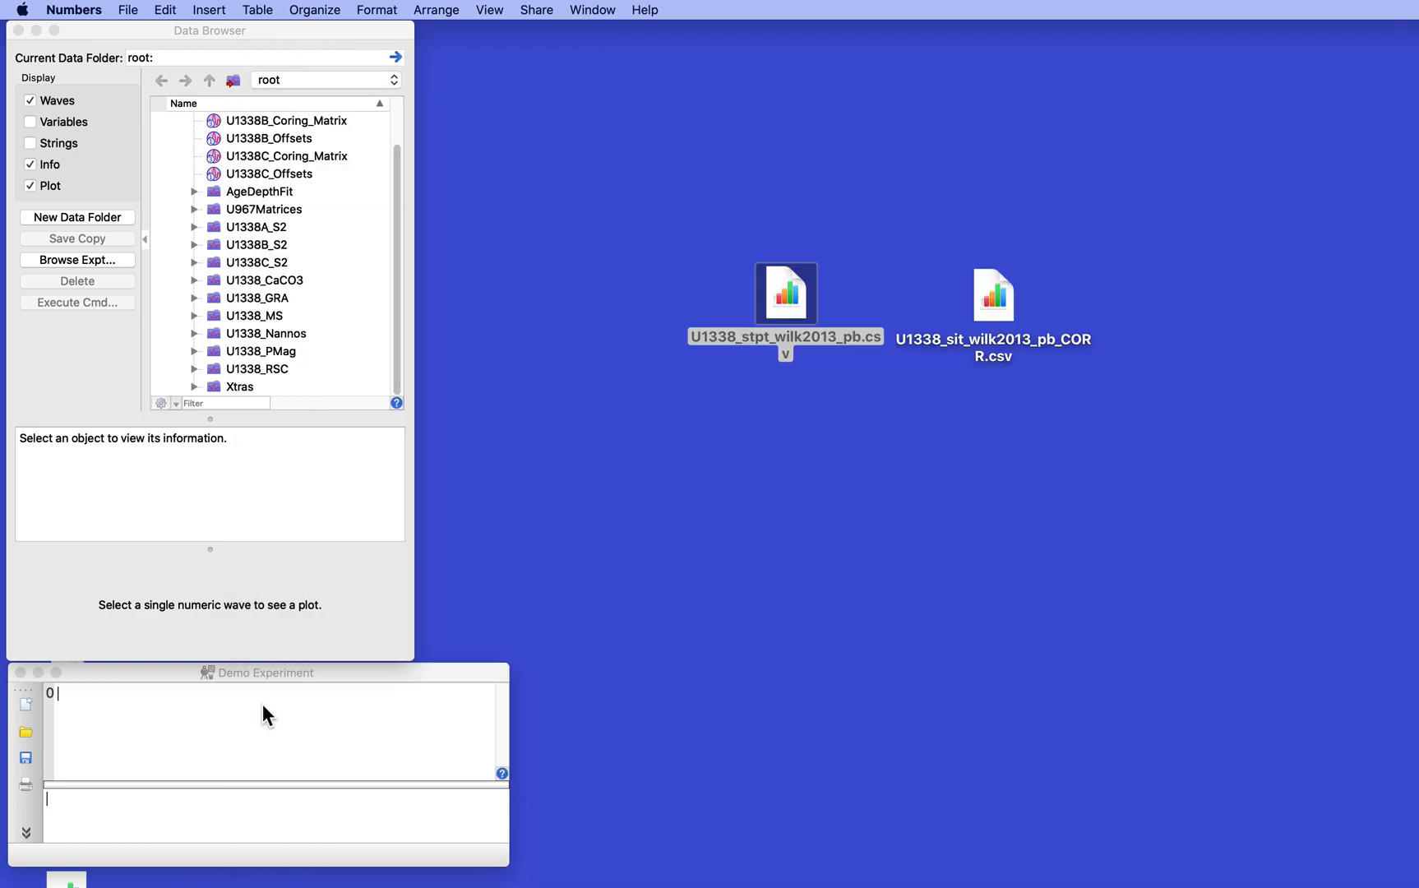
Switch to Igor and expand the U1338_Splice_Ties folder to show its waves
left_click(299, 771)
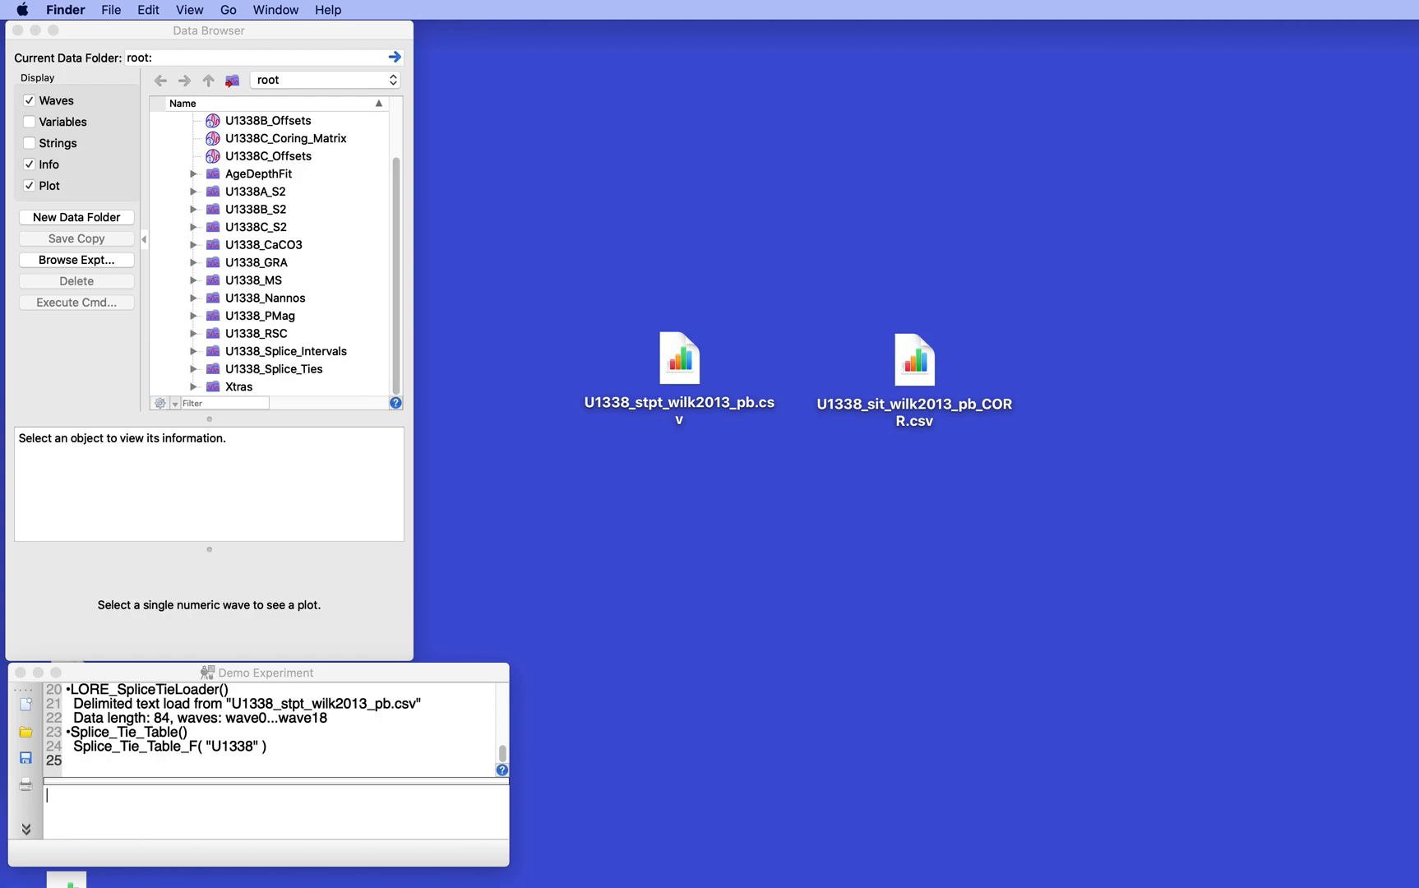
left_click(194, 368)
left_click(193, 368)
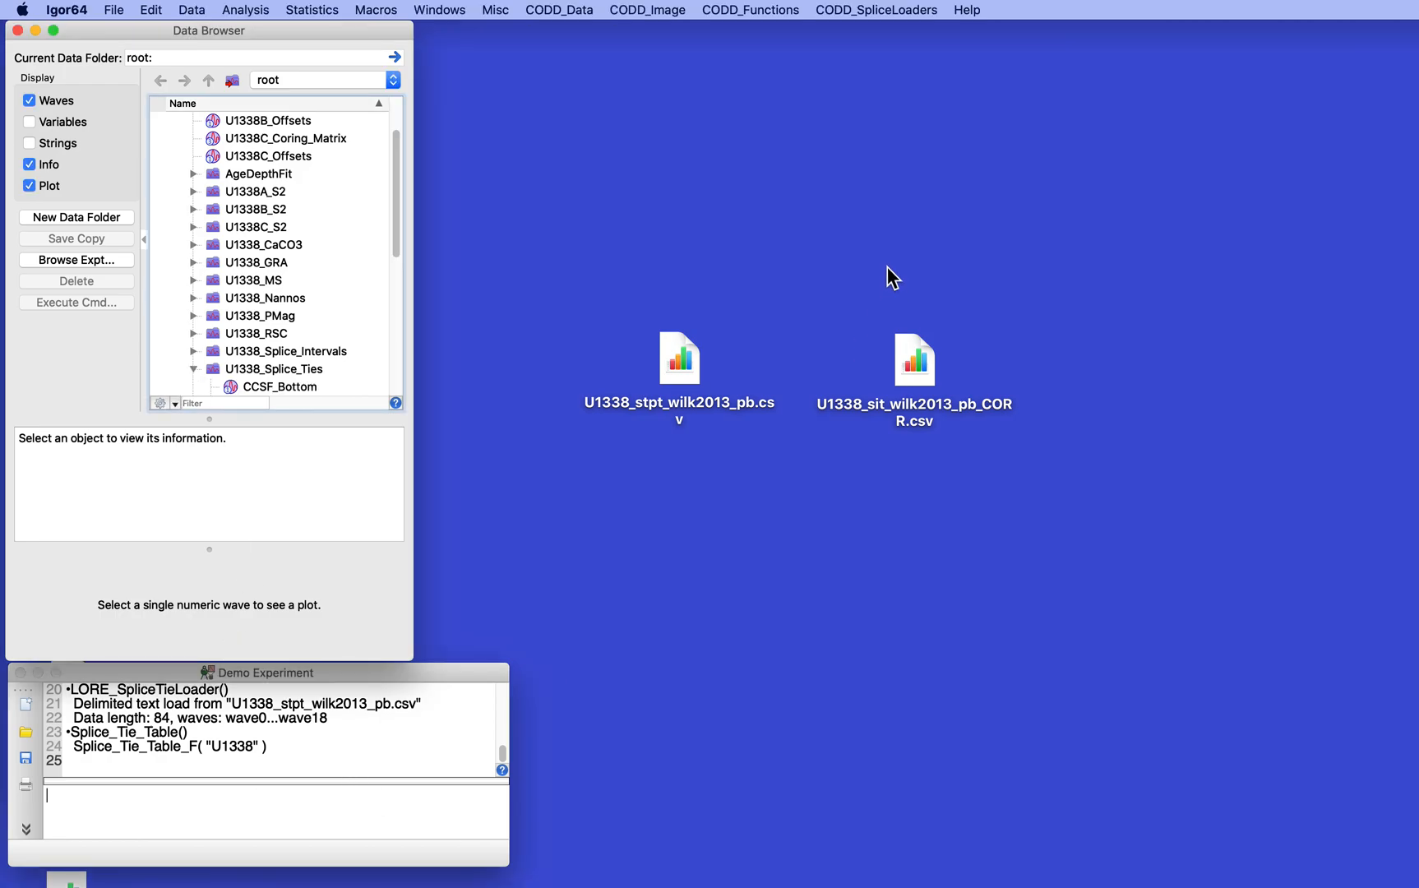
Load U1338_sit_wilk2013_pb_CORR.csv from the Desktop for site U1338 with LORE_SpliceIntervalLoader
left_click(899, 10)
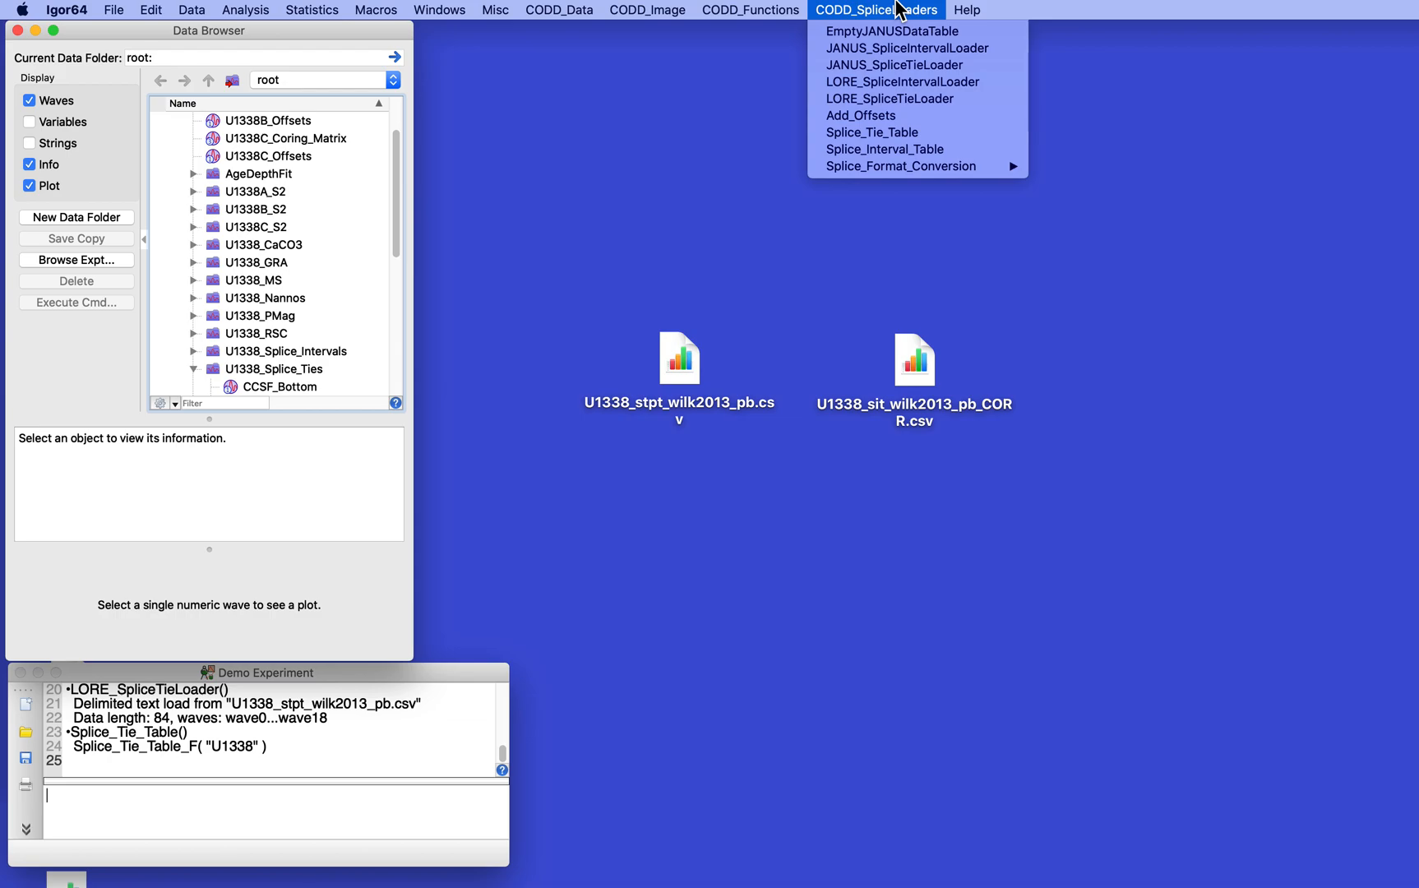
left_click(909, 82)
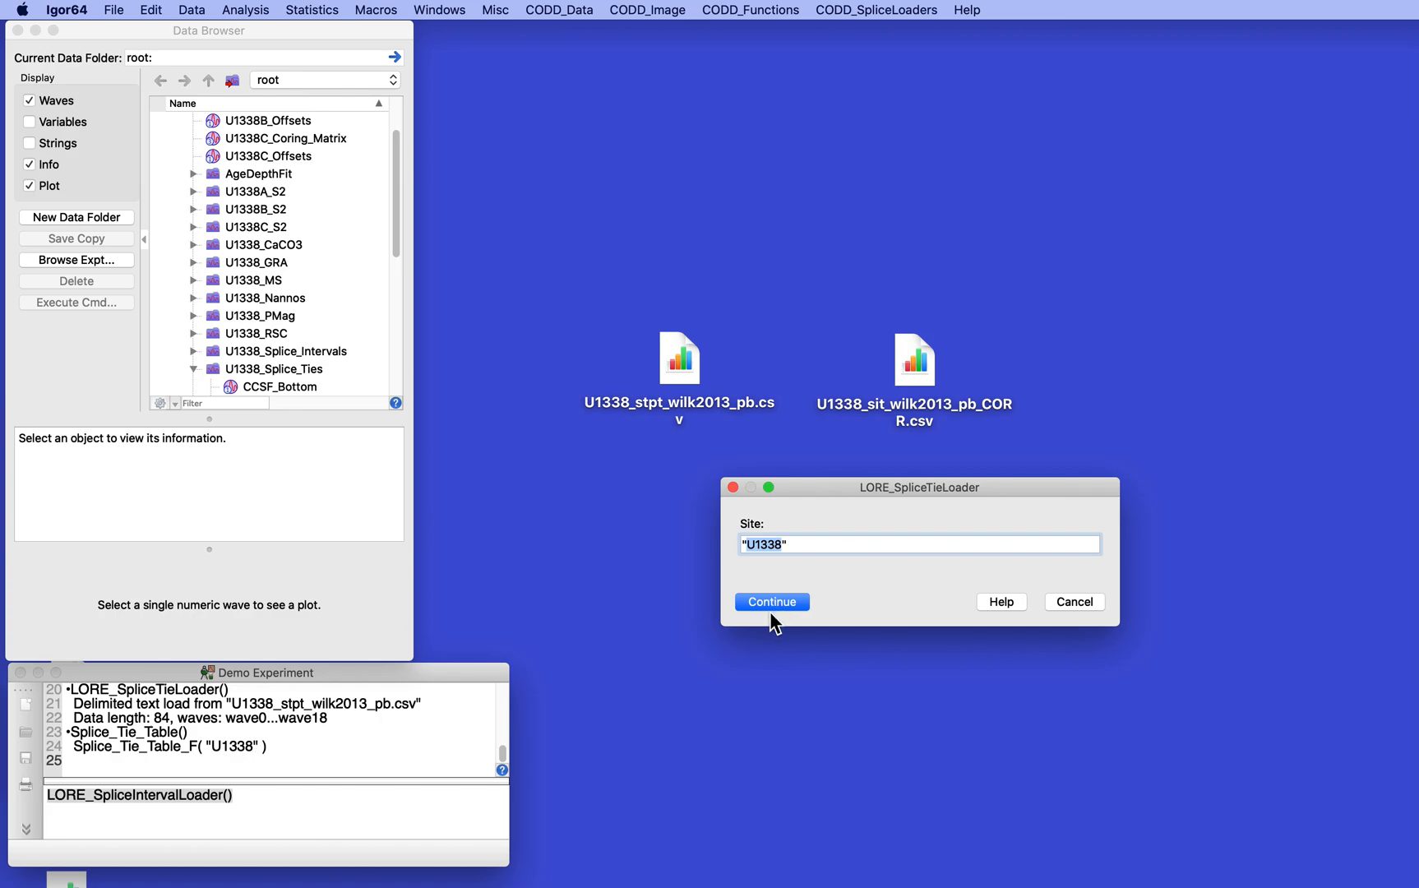
left_click(772, 601)
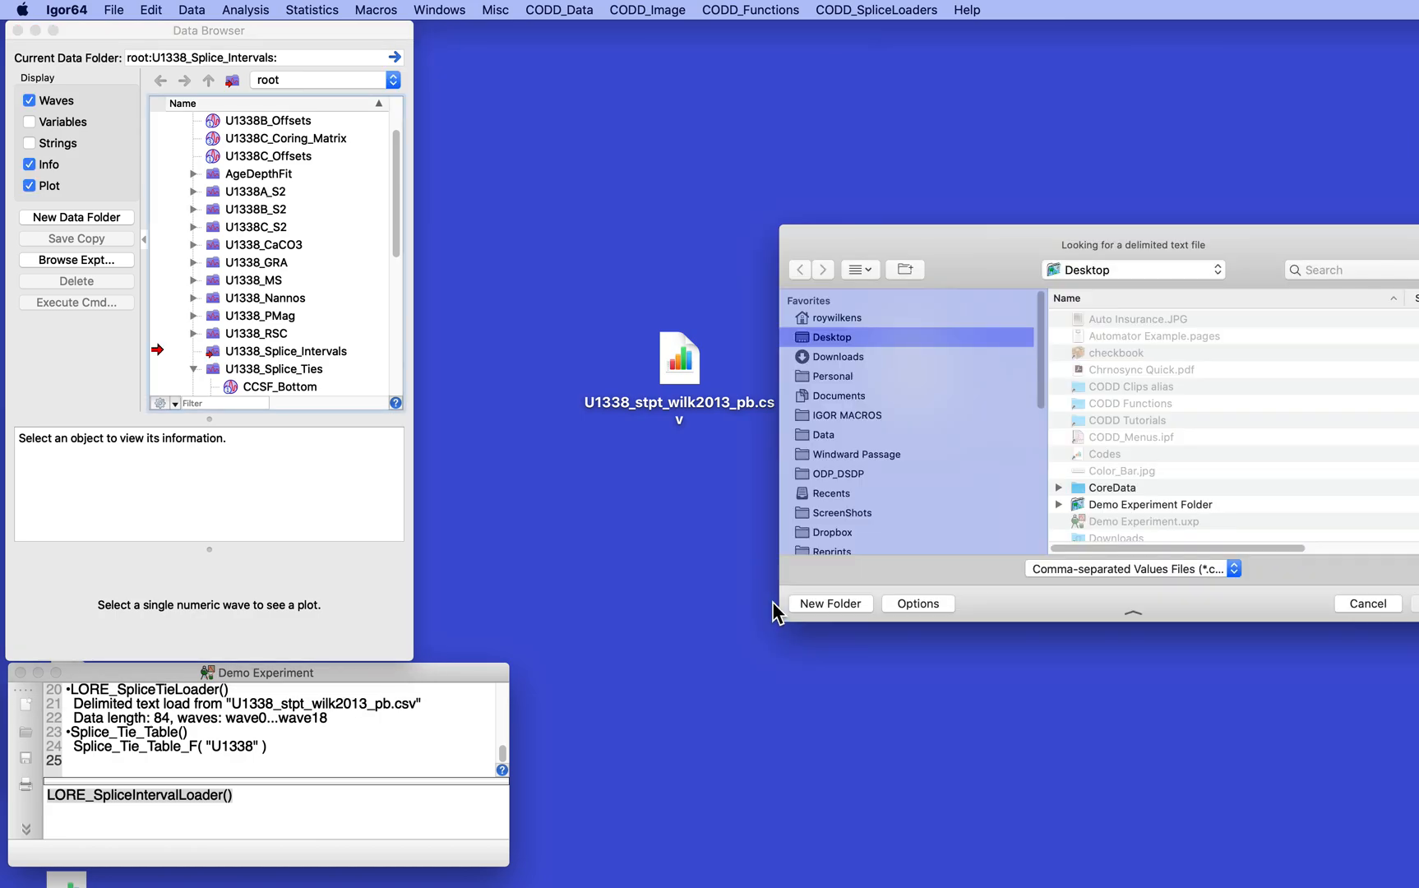
scroll(1196, 335, "down", 3)
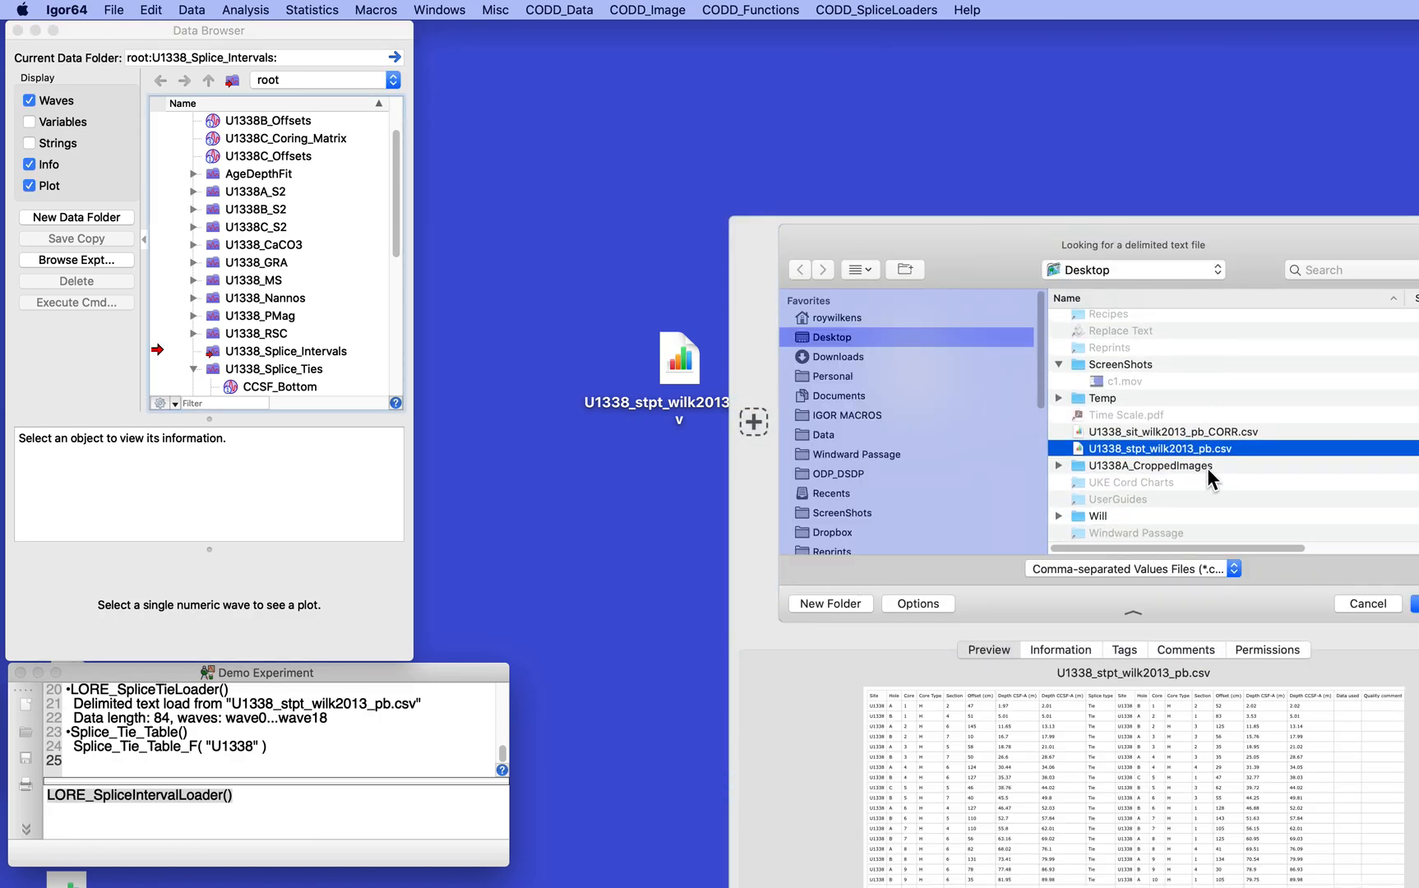
left_click(1123, 435)
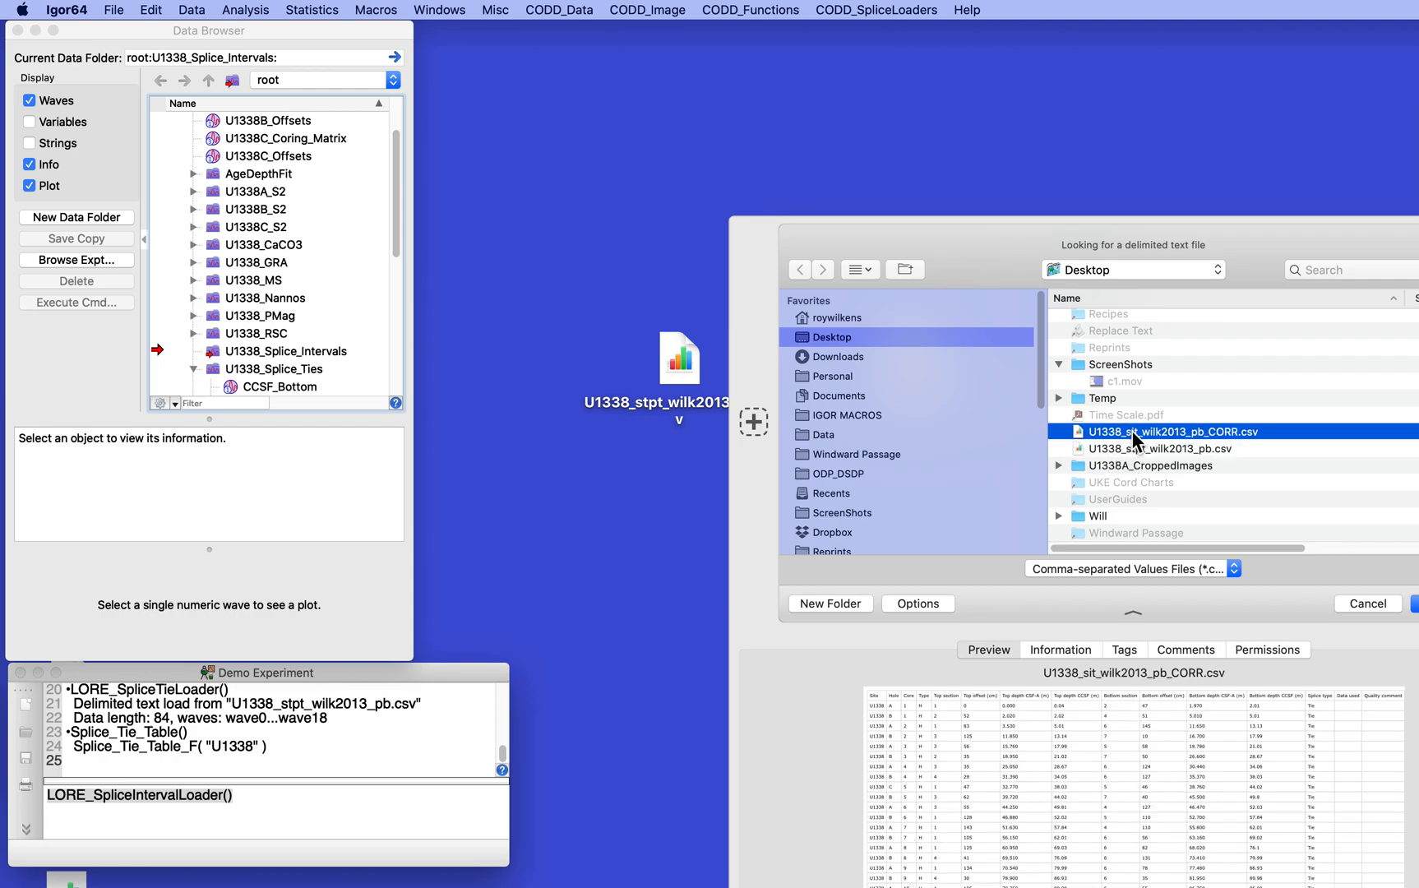
double_click(1159, 432)
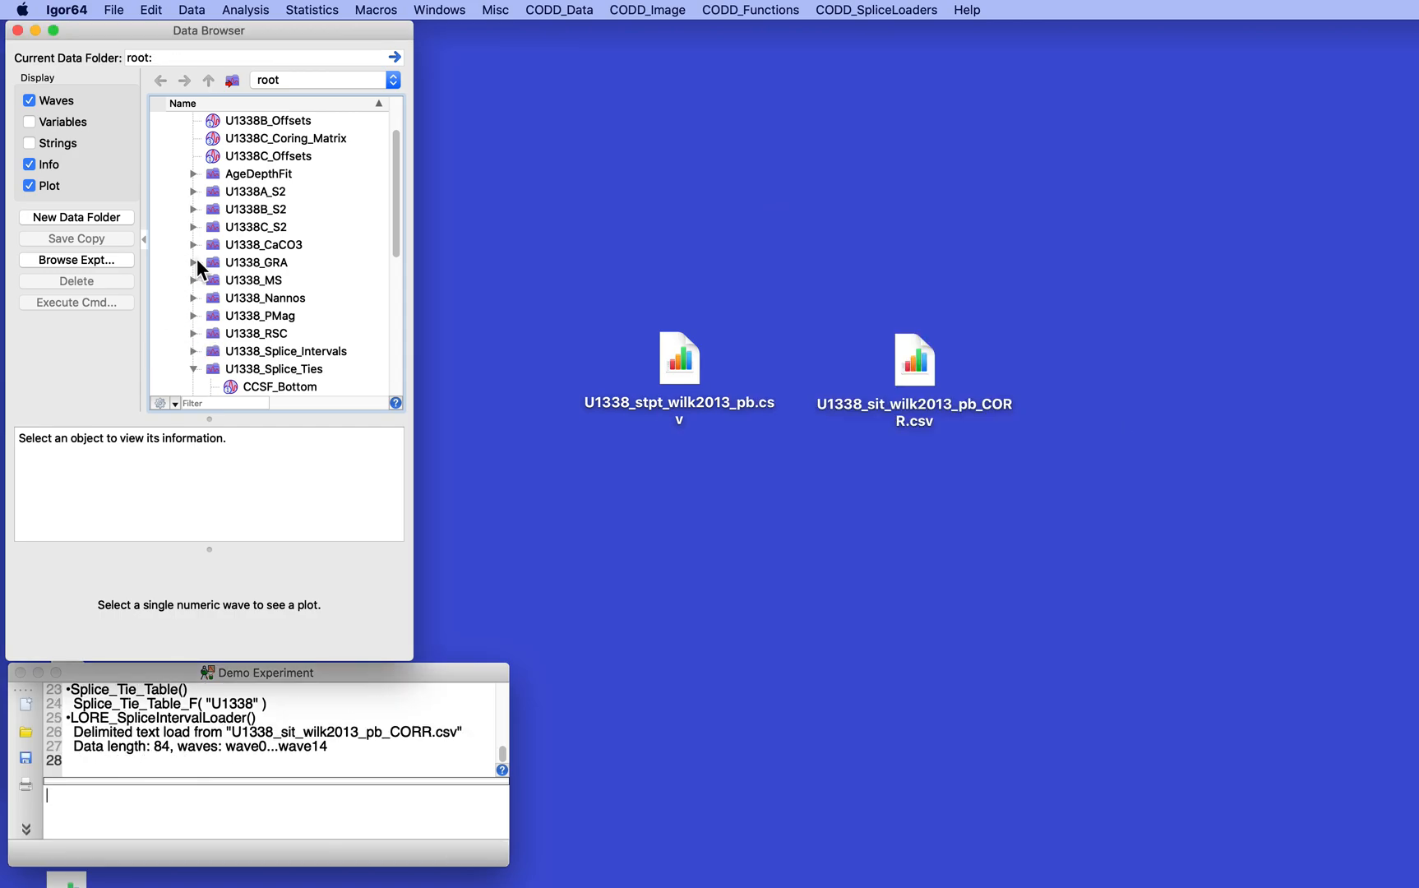
Collapse the U1338_Splice_Ties folder and look through the waves in U1338_Splice_Intervals, leaving both folders collapsed
left_click(193, 368)
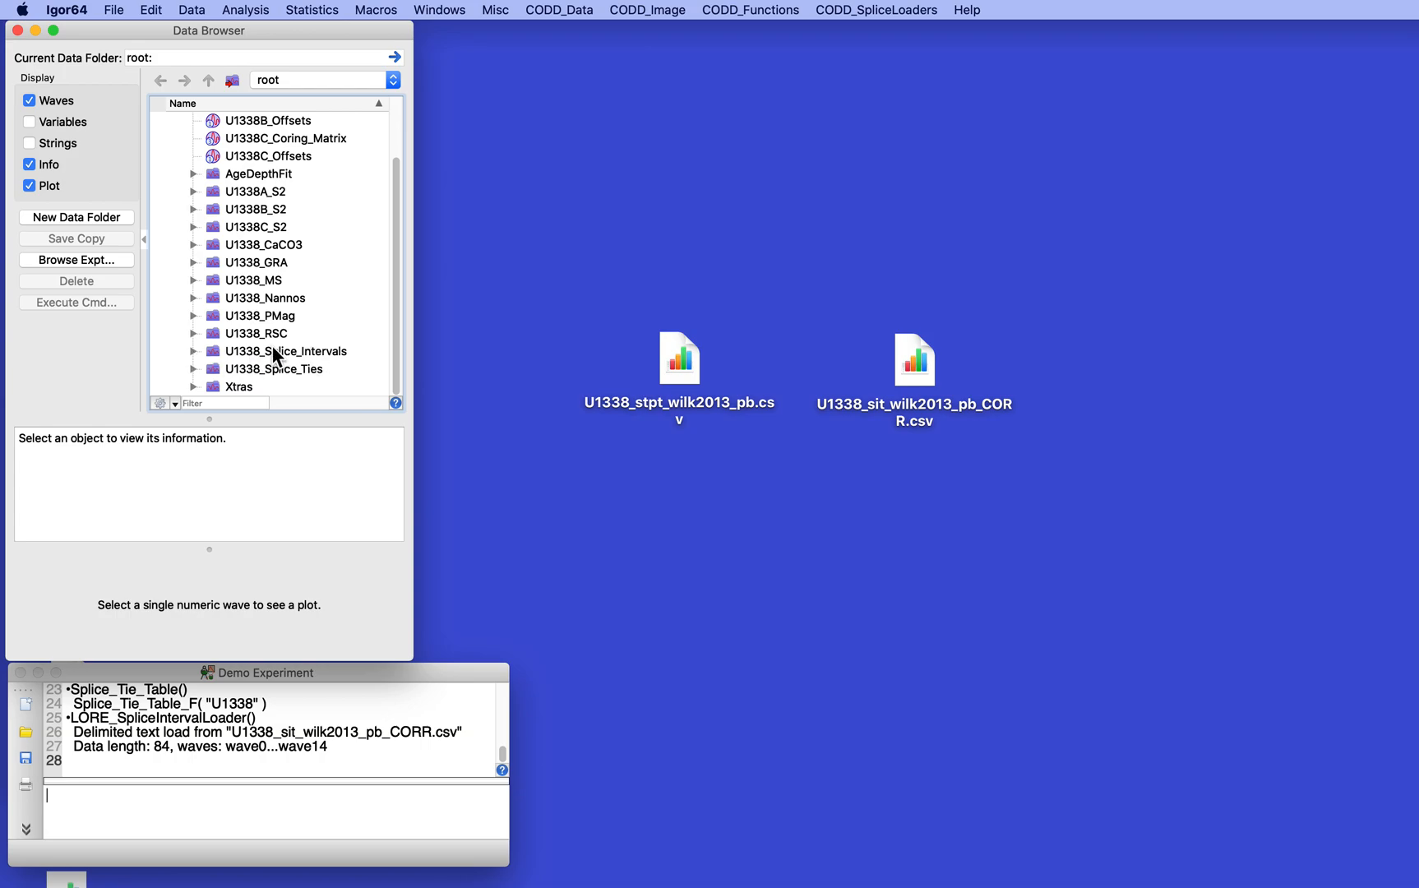
left_click(194, 351)
scroll(274, 266, "down", 1)
scroll(275, 266, "down", 5)
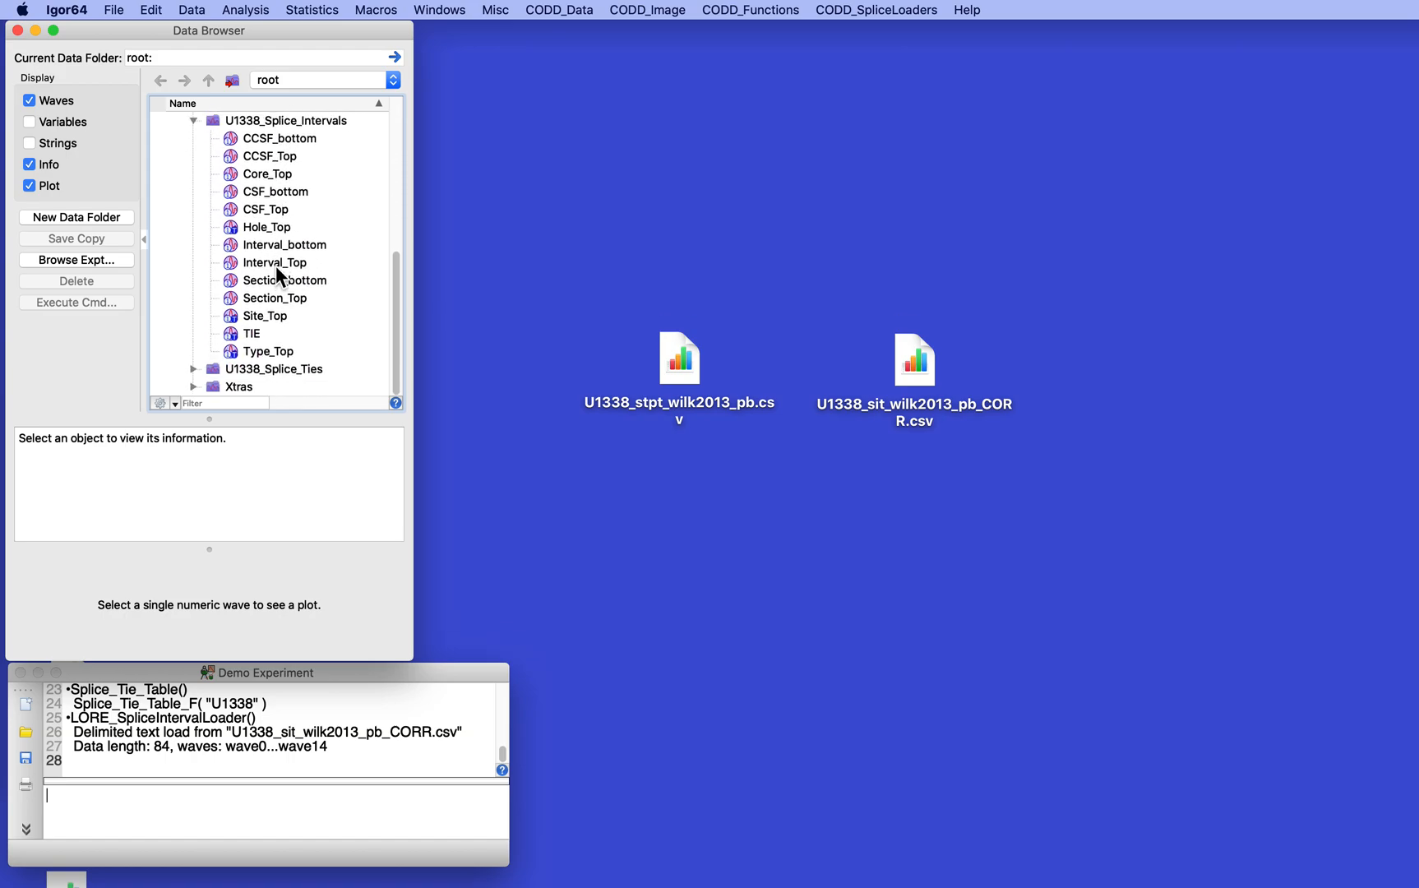
scroll(274, 266, "up", 5)
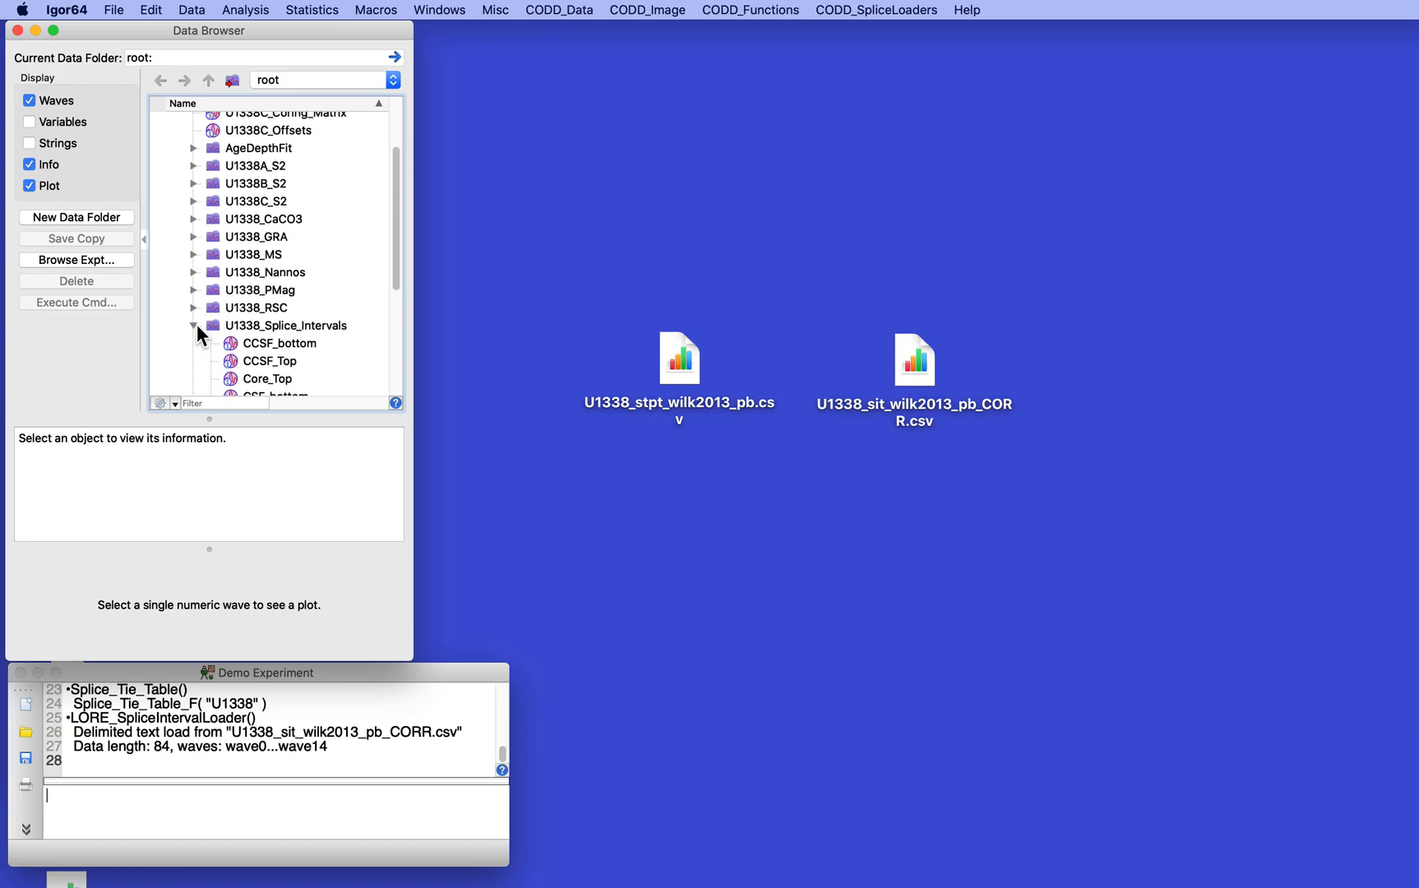
left_click(194, 326)
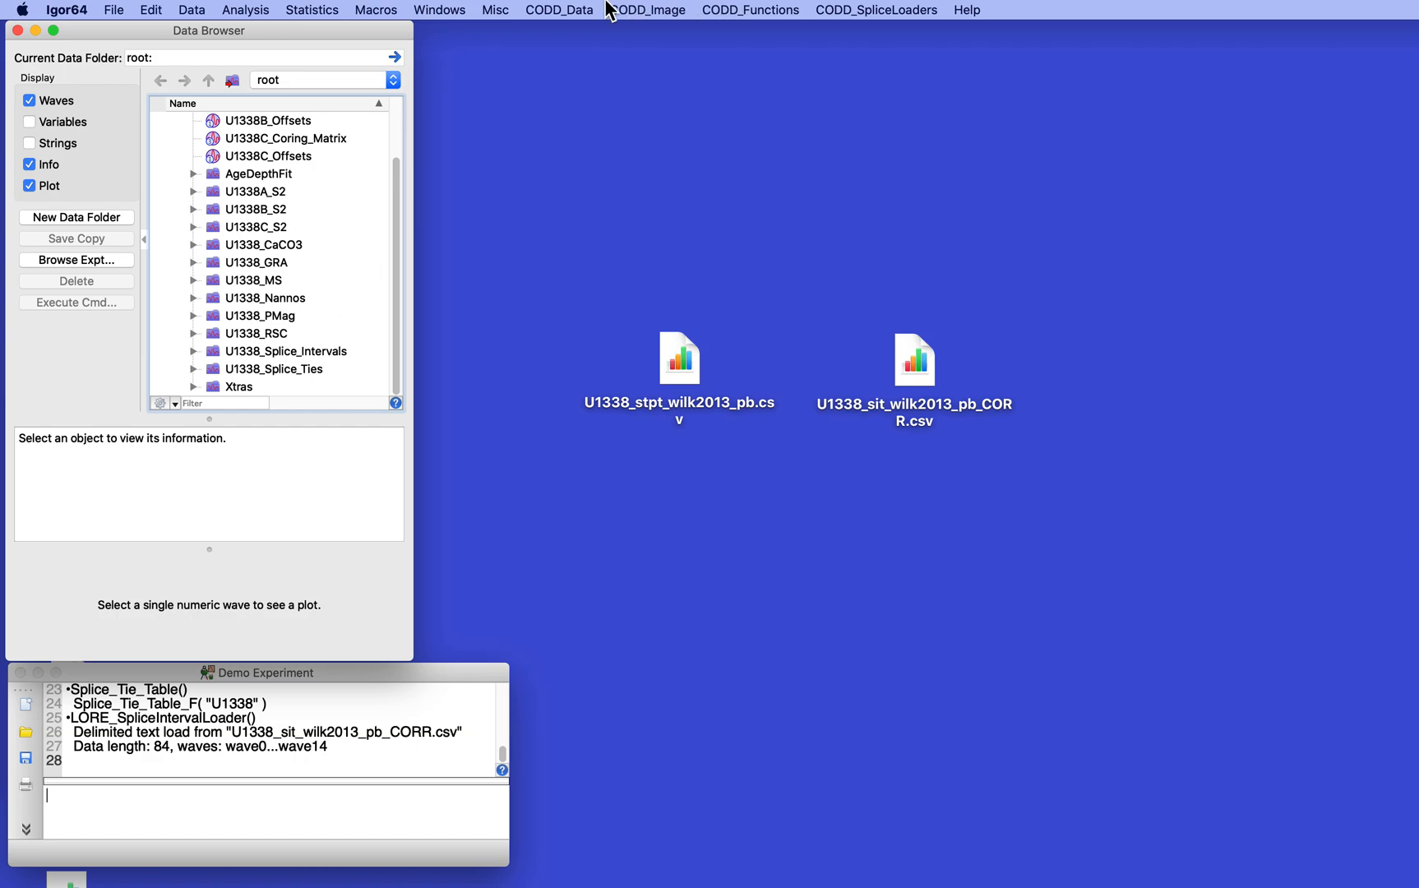
Display the splice interval table for site U1338 and look through its rows to the end, keeping the table open
left_click(570, 8)
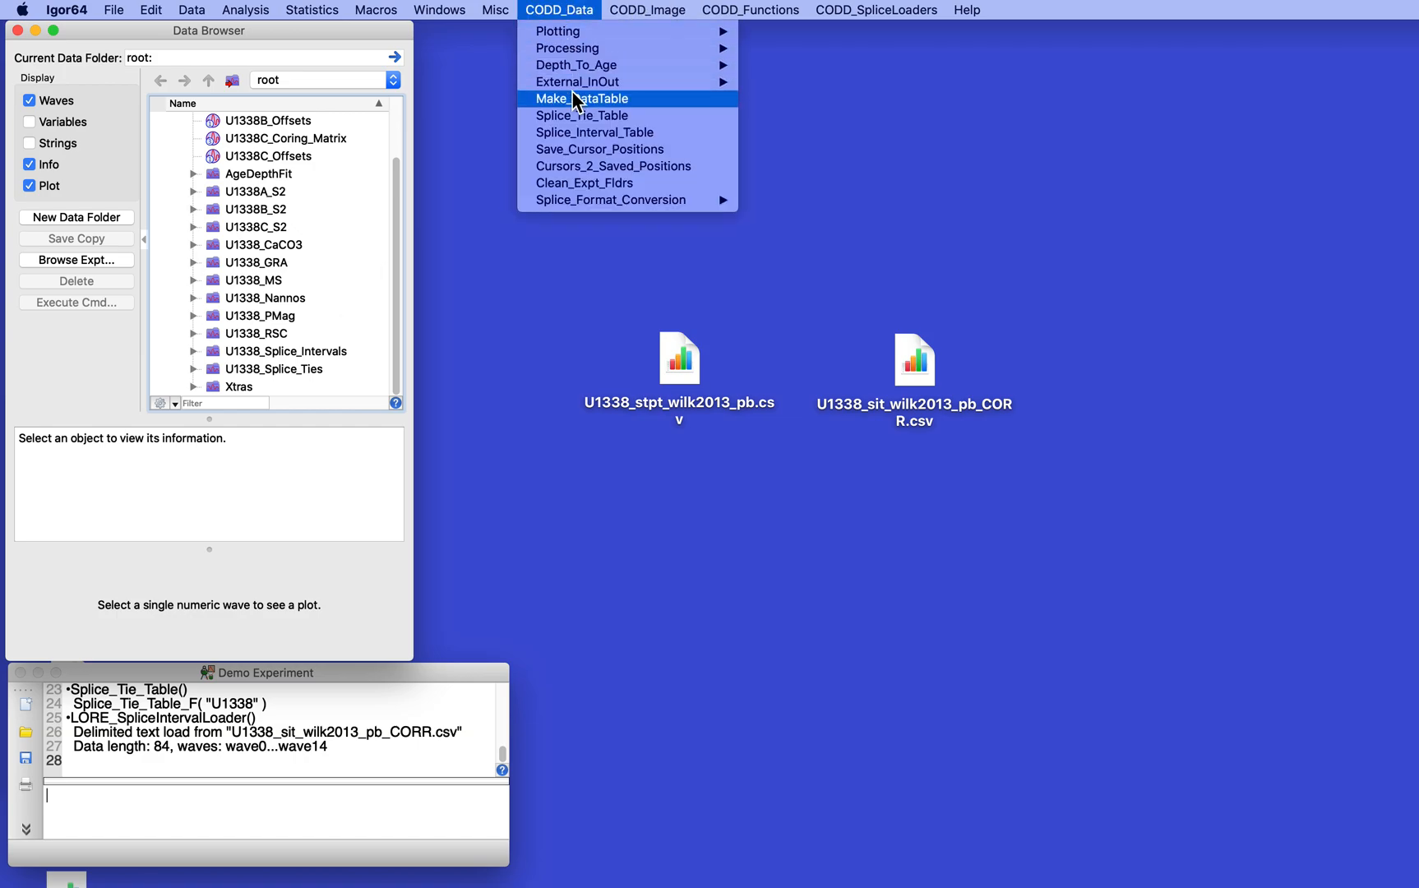
left_click(577, 133)
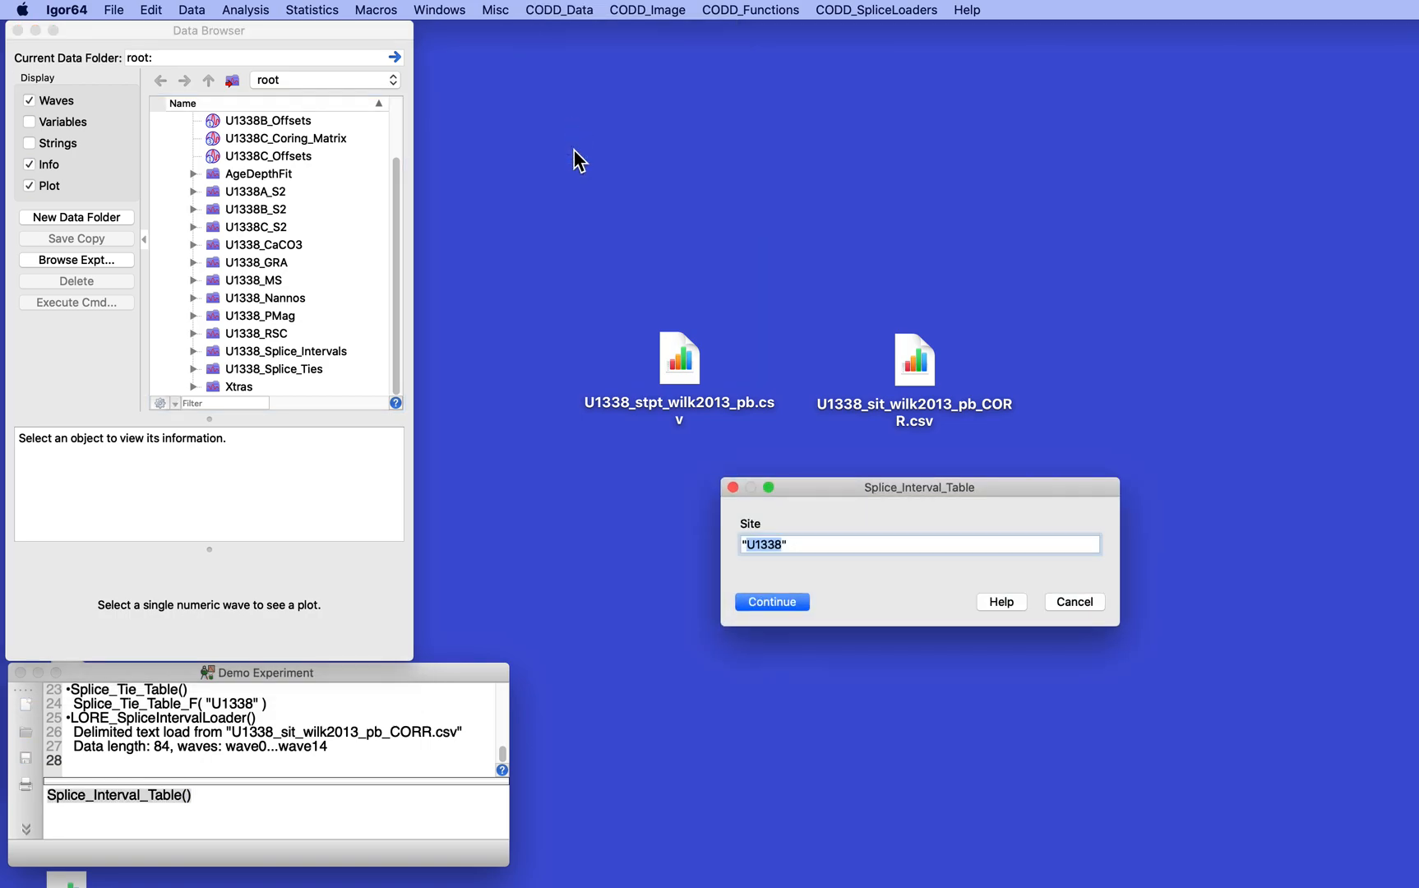
left_click(790, 598)
left_click_drag(973, 130, 487, 53)
scroll(906, 223, "down", 8)
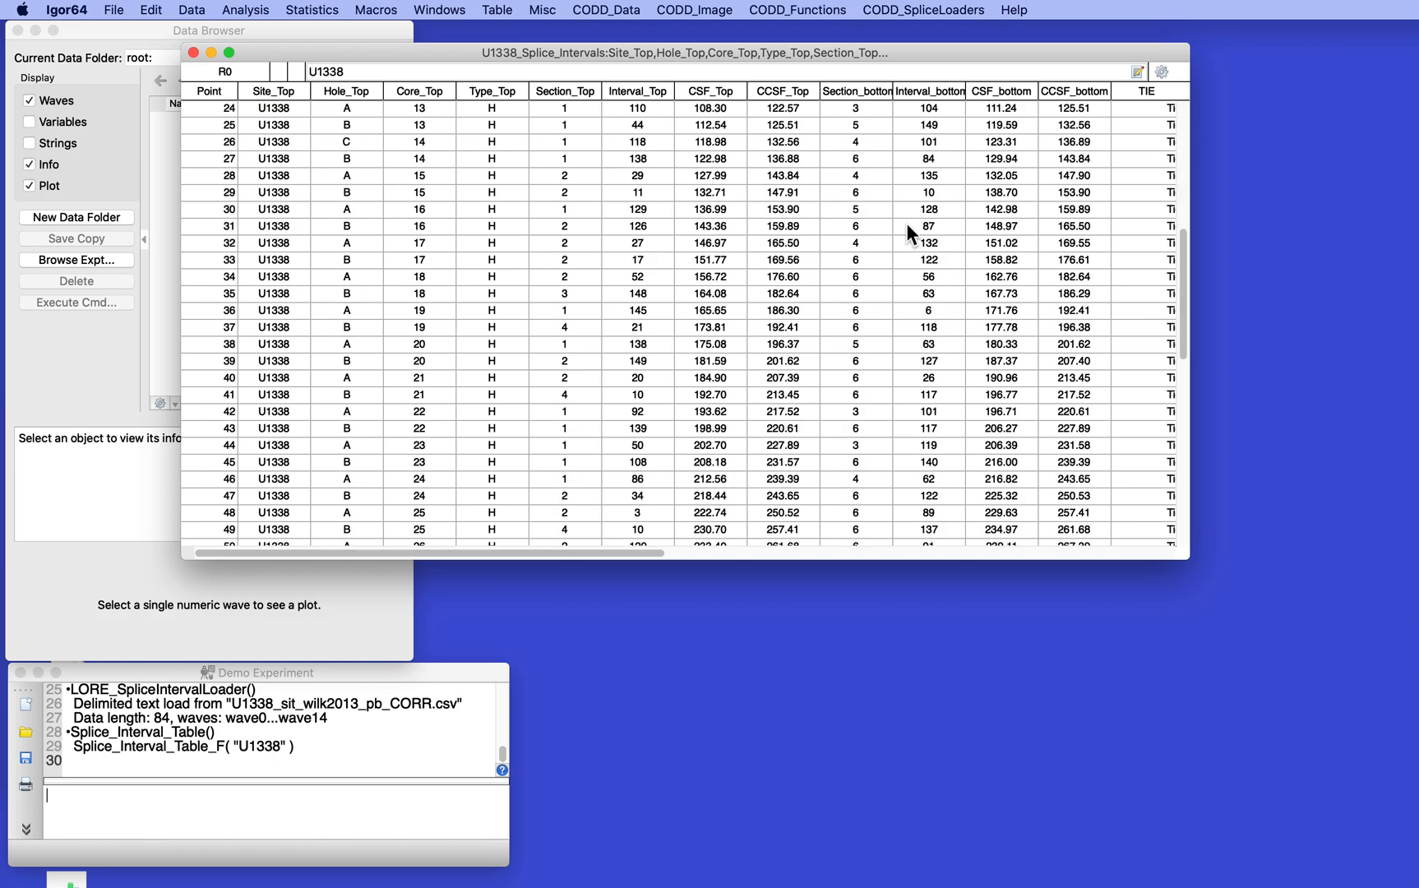
scroll(906, 223, "down", 10)
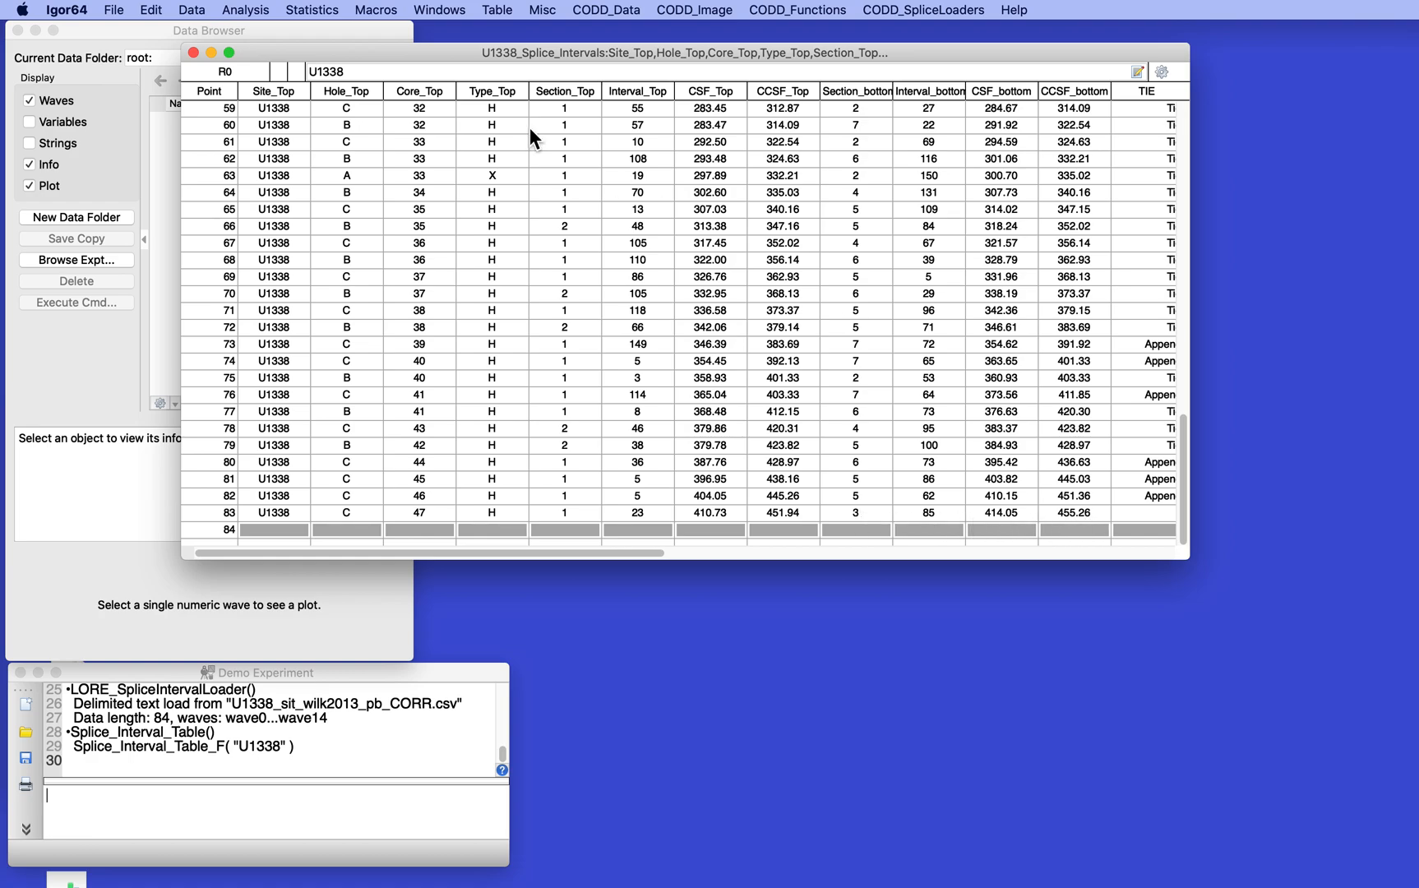
left_click(193, 52)
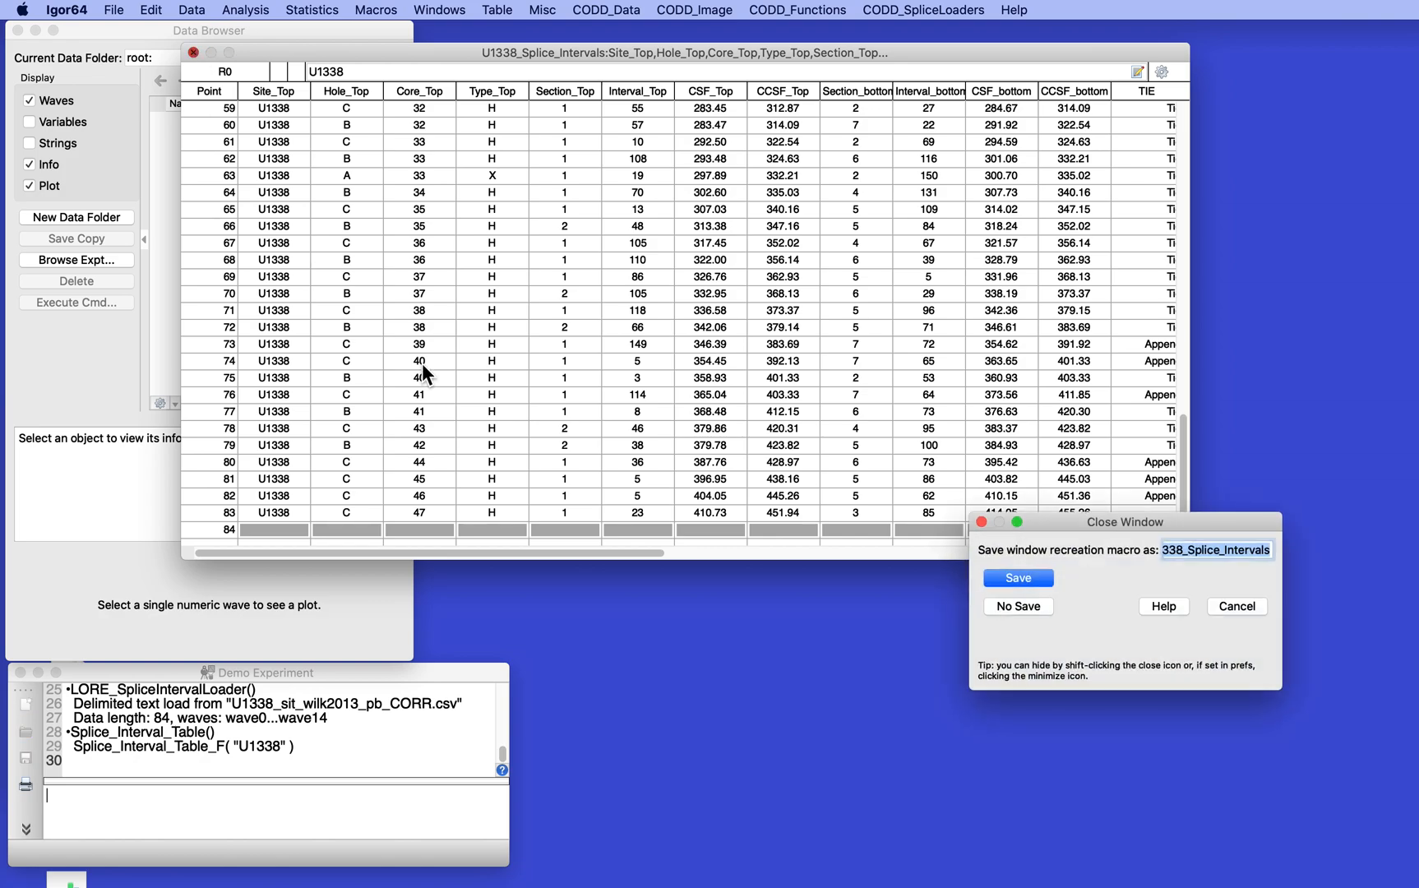
left_click(1245, 607)
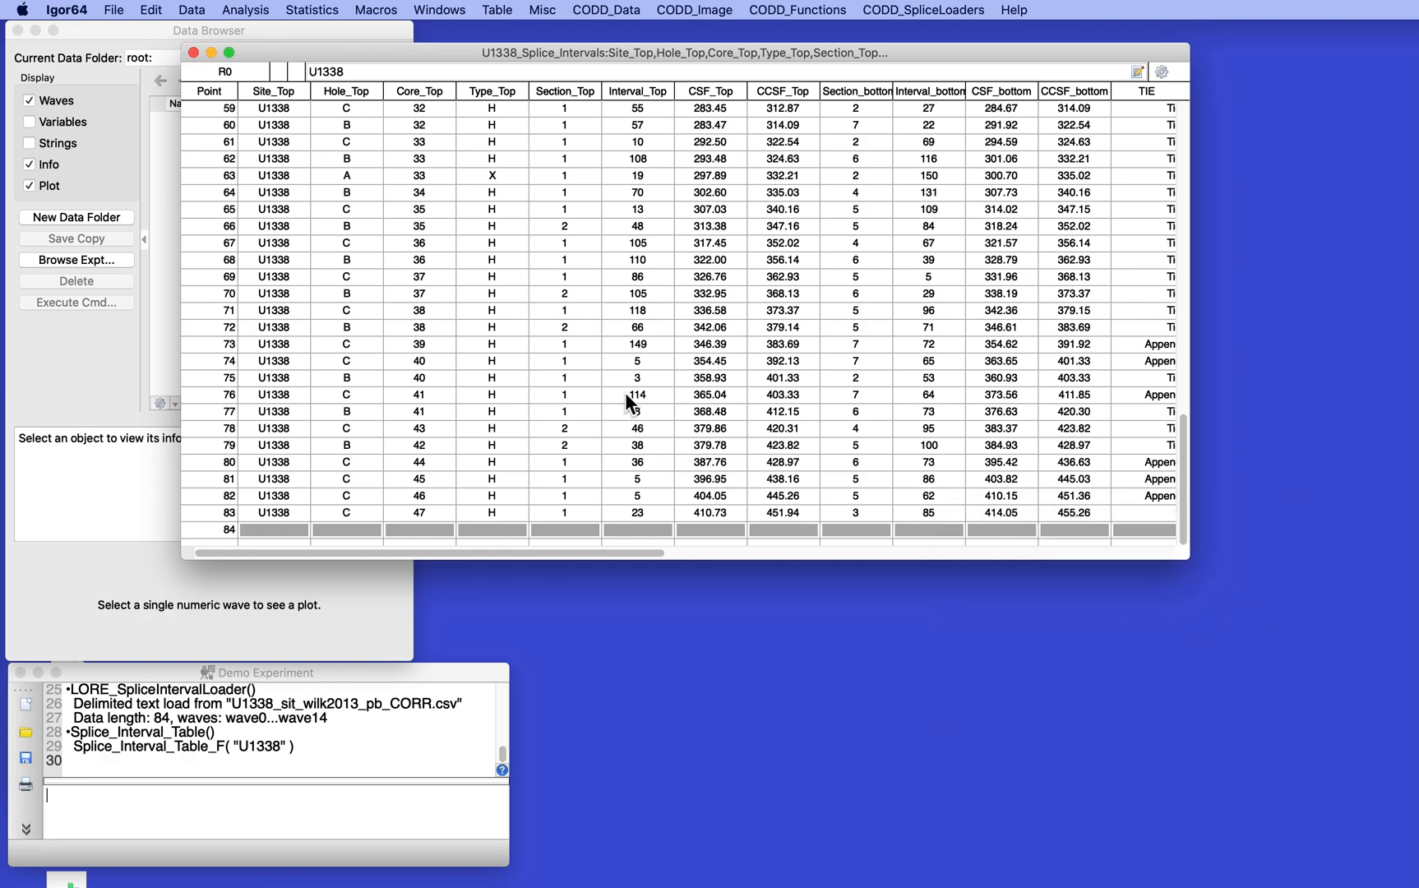
Convert the U1338 splice intervals to splice ties with Splice_Interval_Data_2_Ties, agreeing to break links to shared tie data
left_click(606, 10)
mouse_move(892, 10)
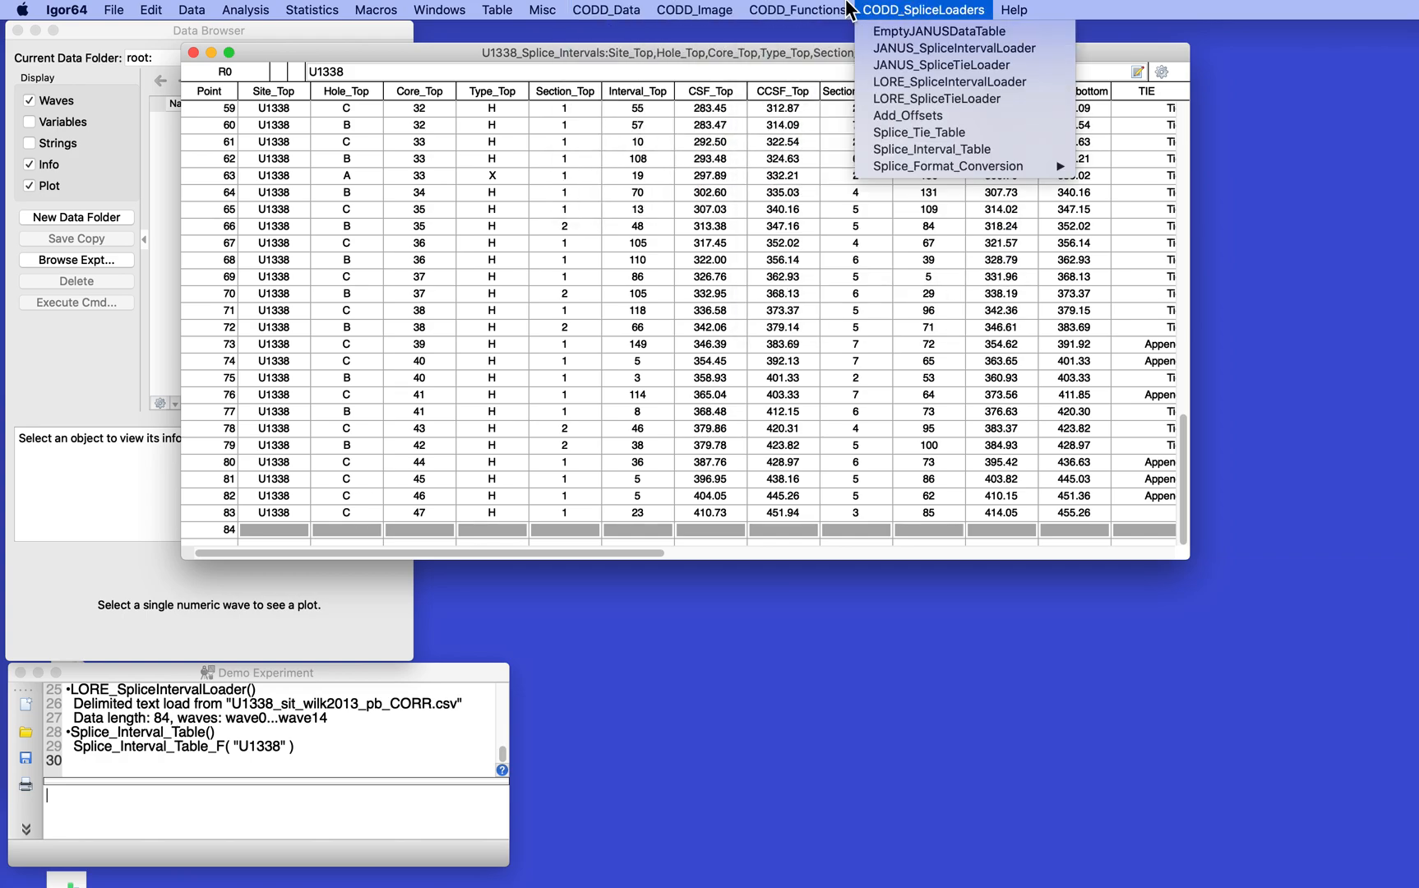
mouse_move(606, 10)
mouse_move(650, 200)
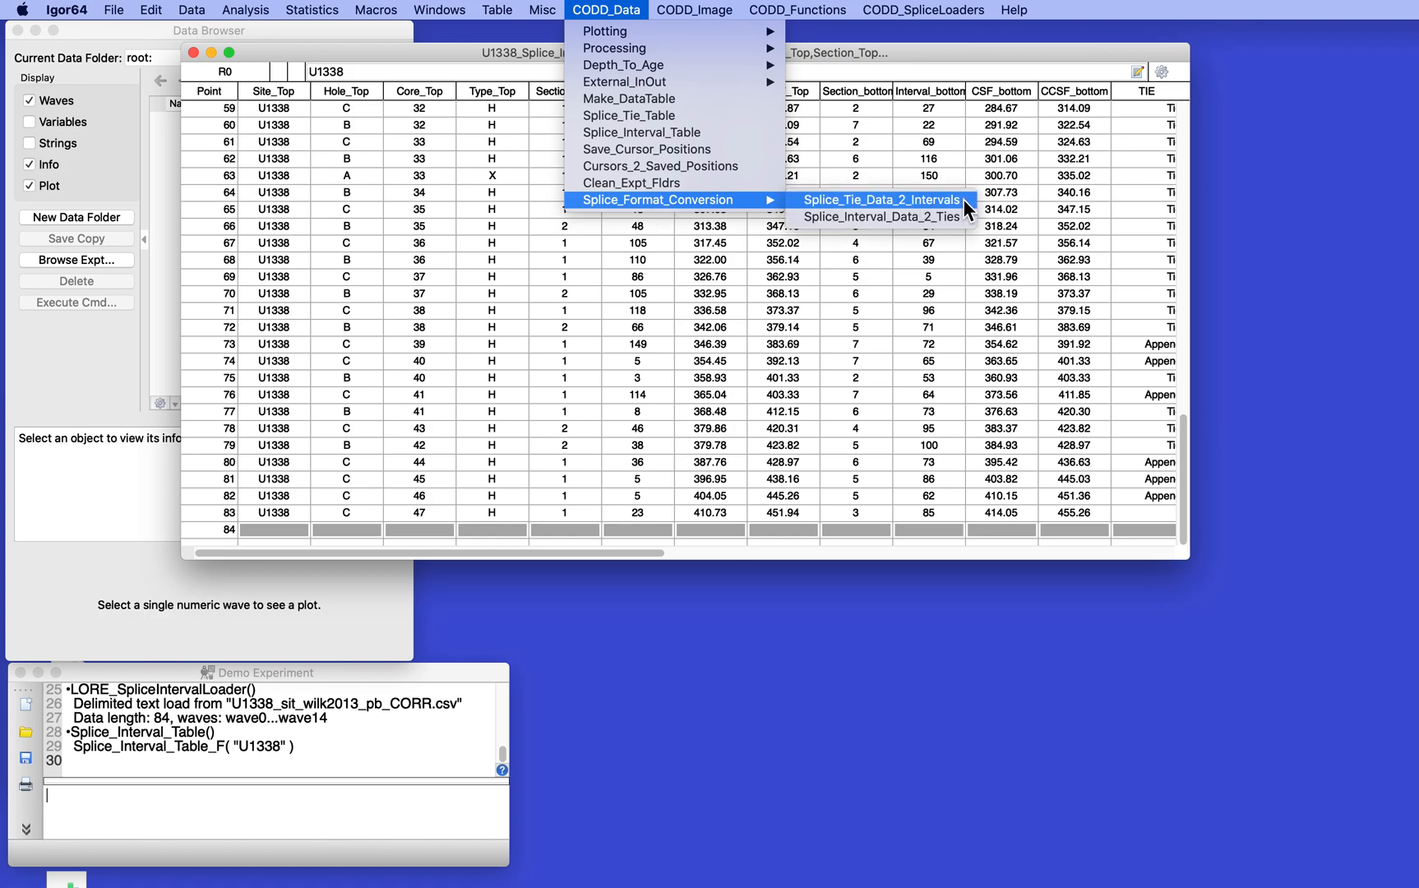
left_click(877, 217)
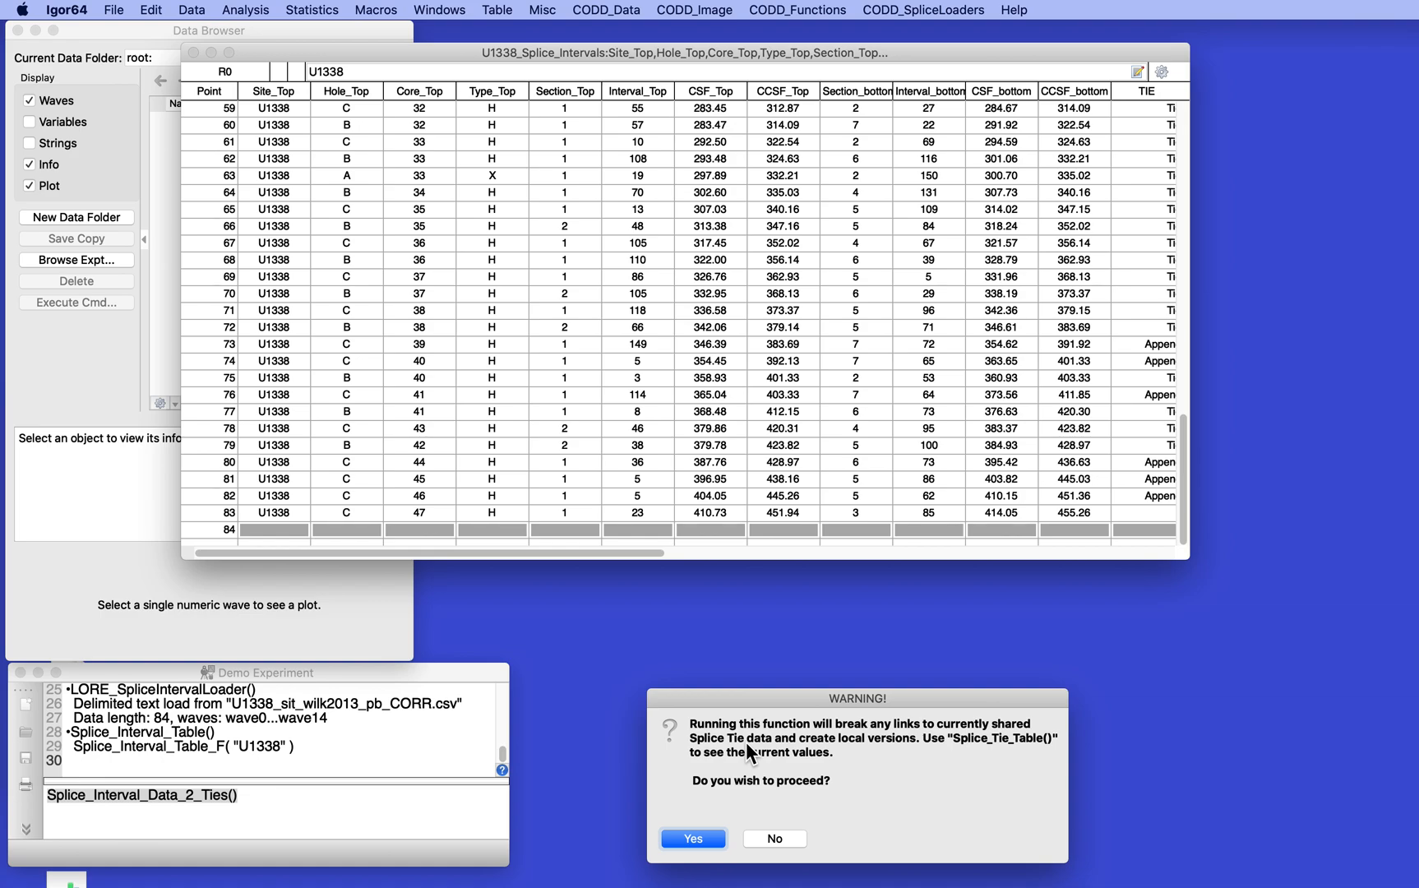
left_click(681, 835)
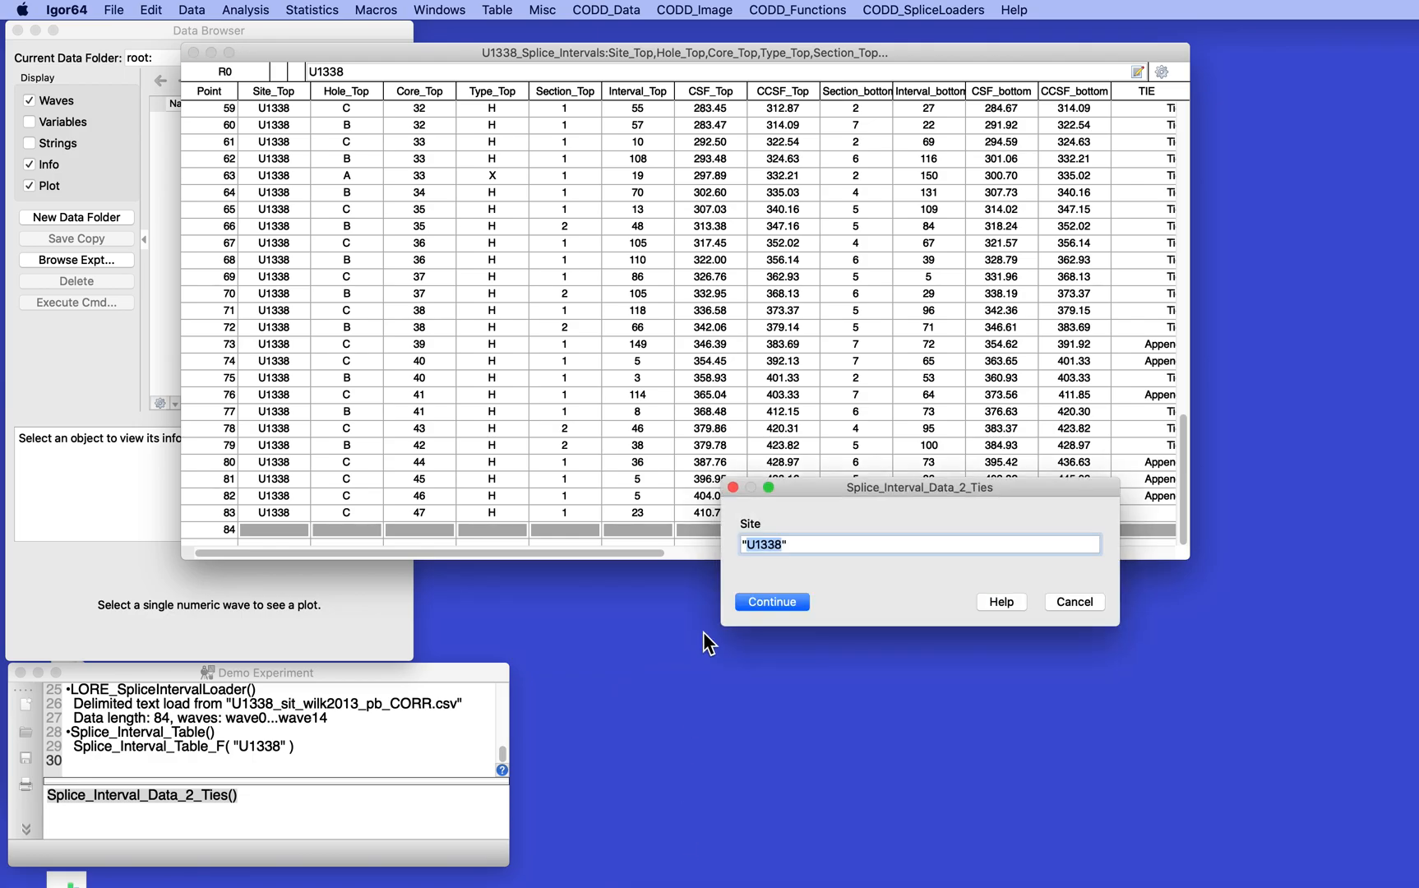
left_click(764, 597)
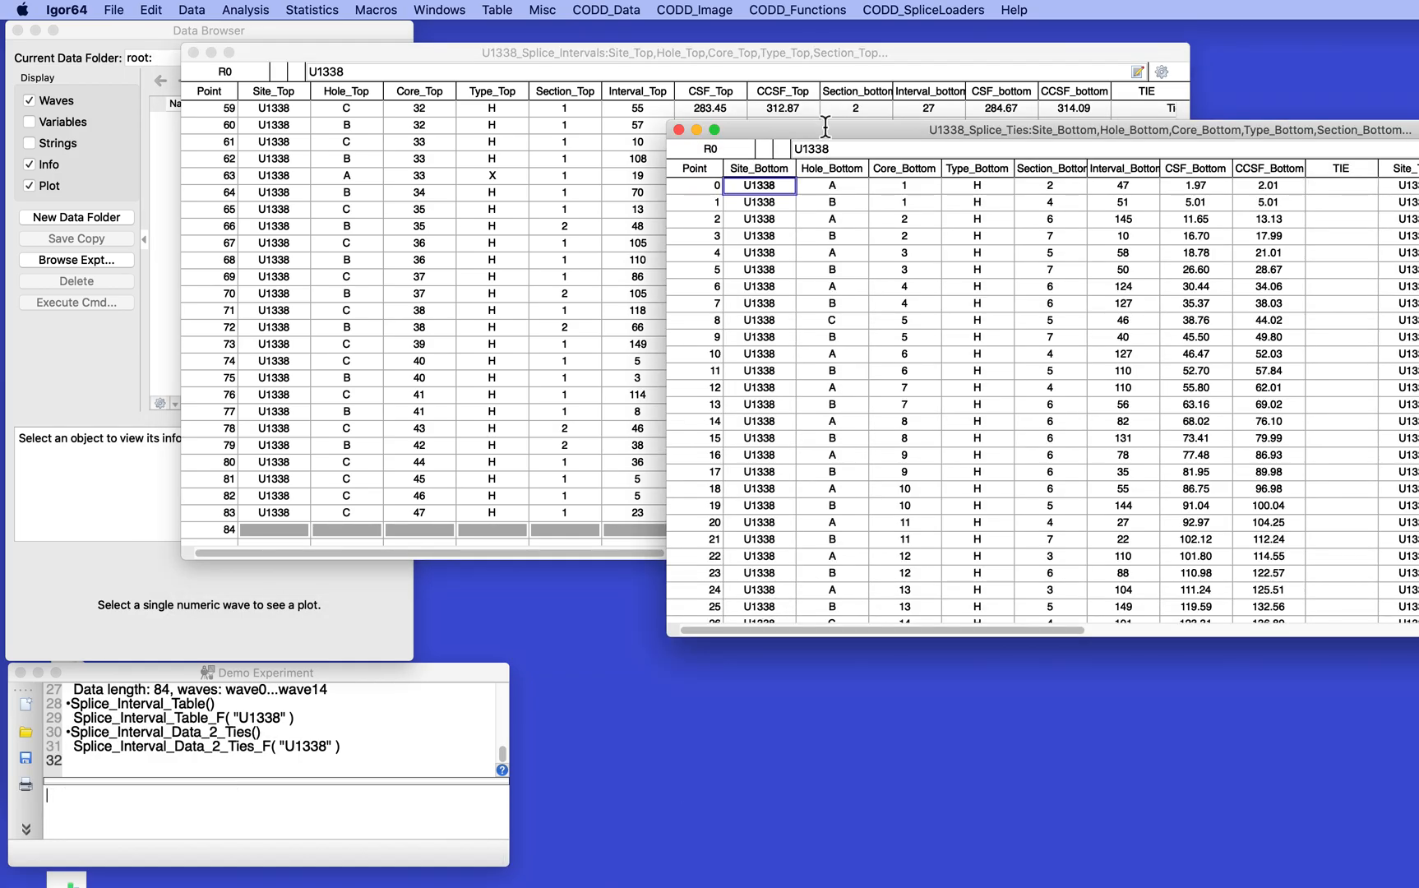
Move the U1338 splice tie table over the interval table and examine its rows and its bottom and top tie columns
left_click_drag(824, 127, 367, 62)
scroll(957, 339, "down", 5)
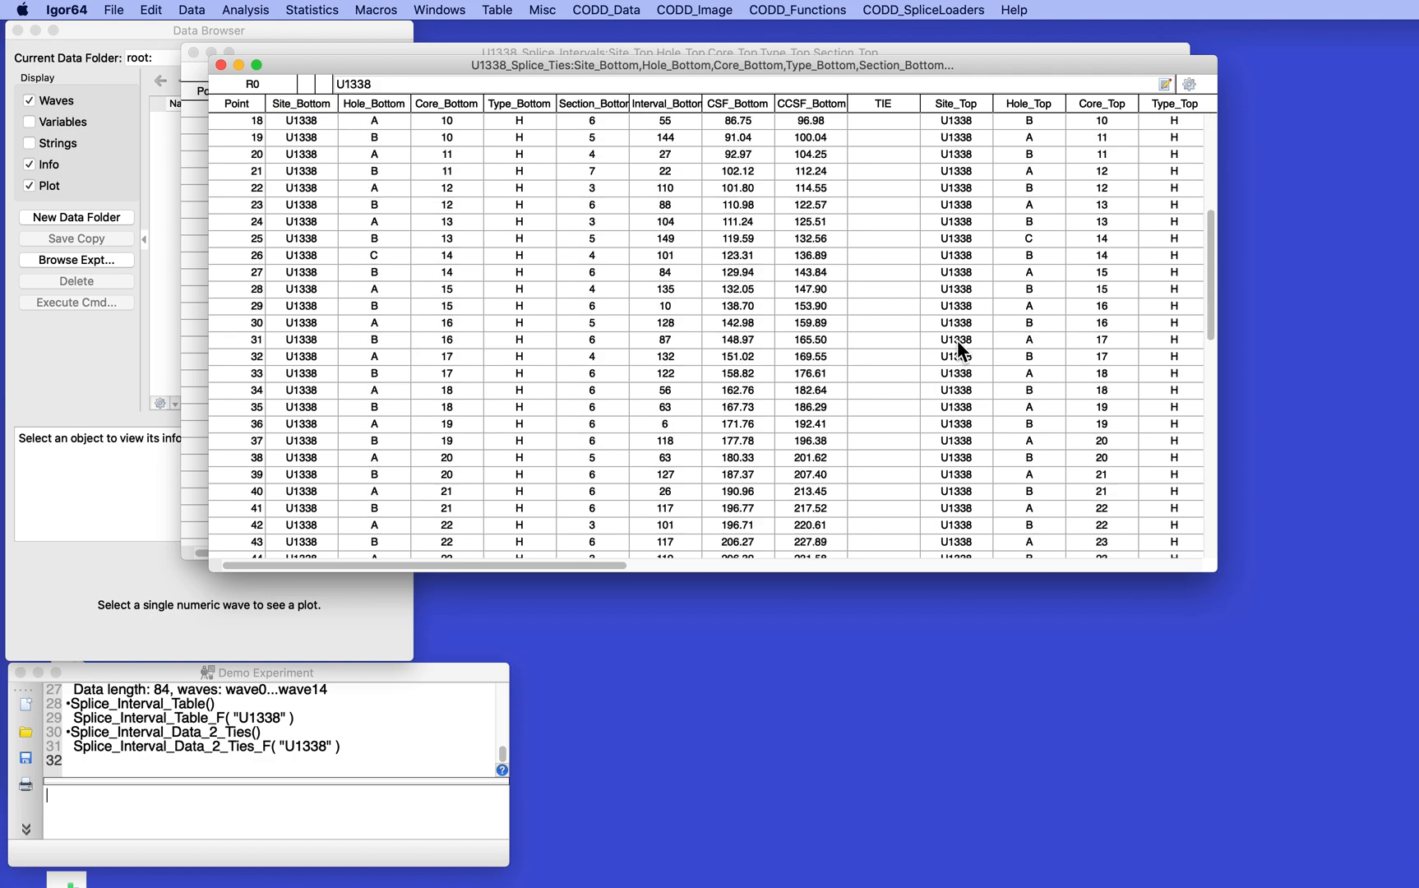
scroll(956, 340, "down", 15)
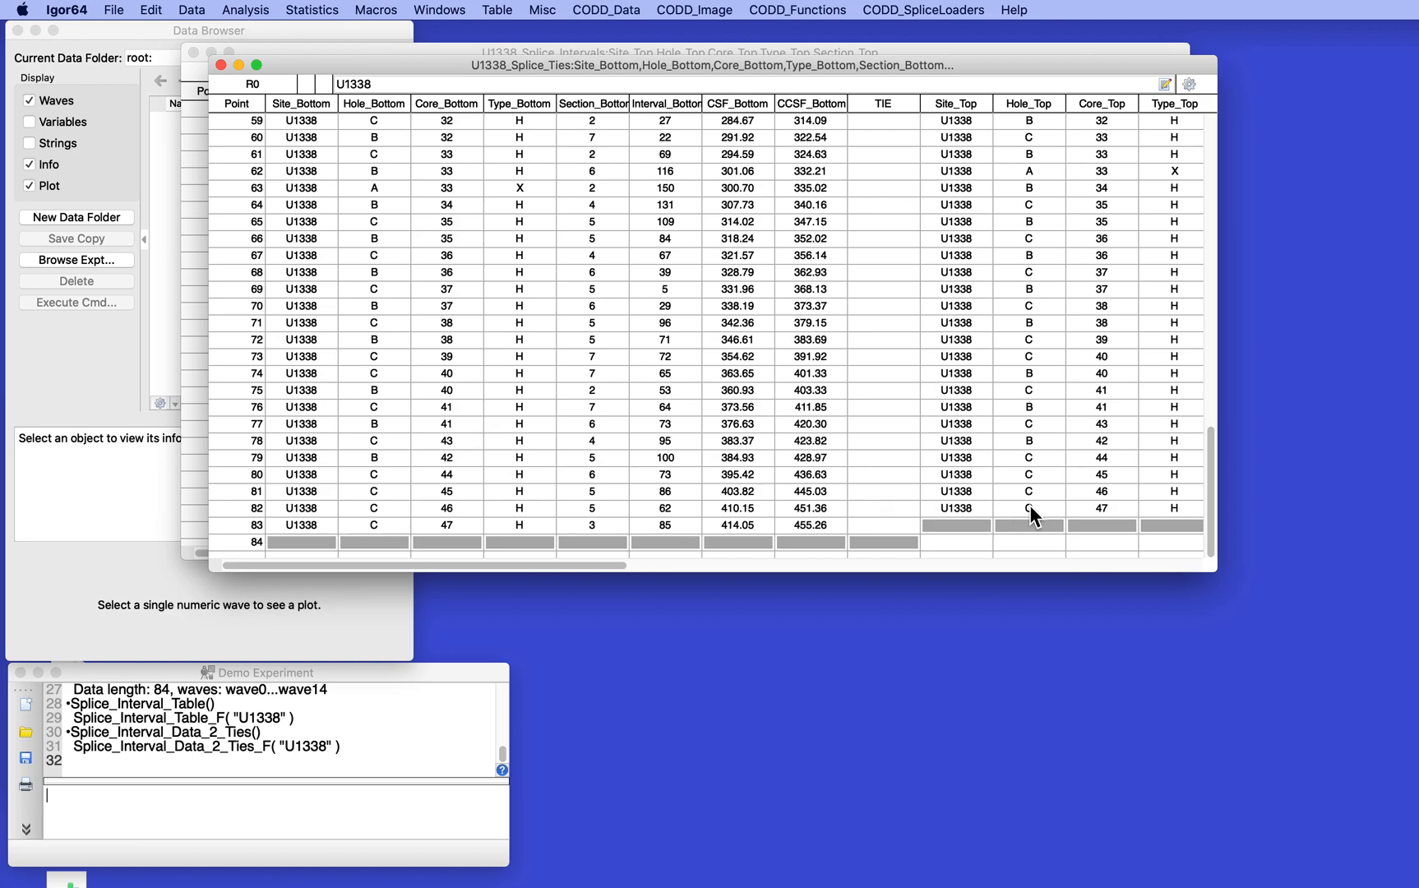
scroll(1173, 506, "right", 6)
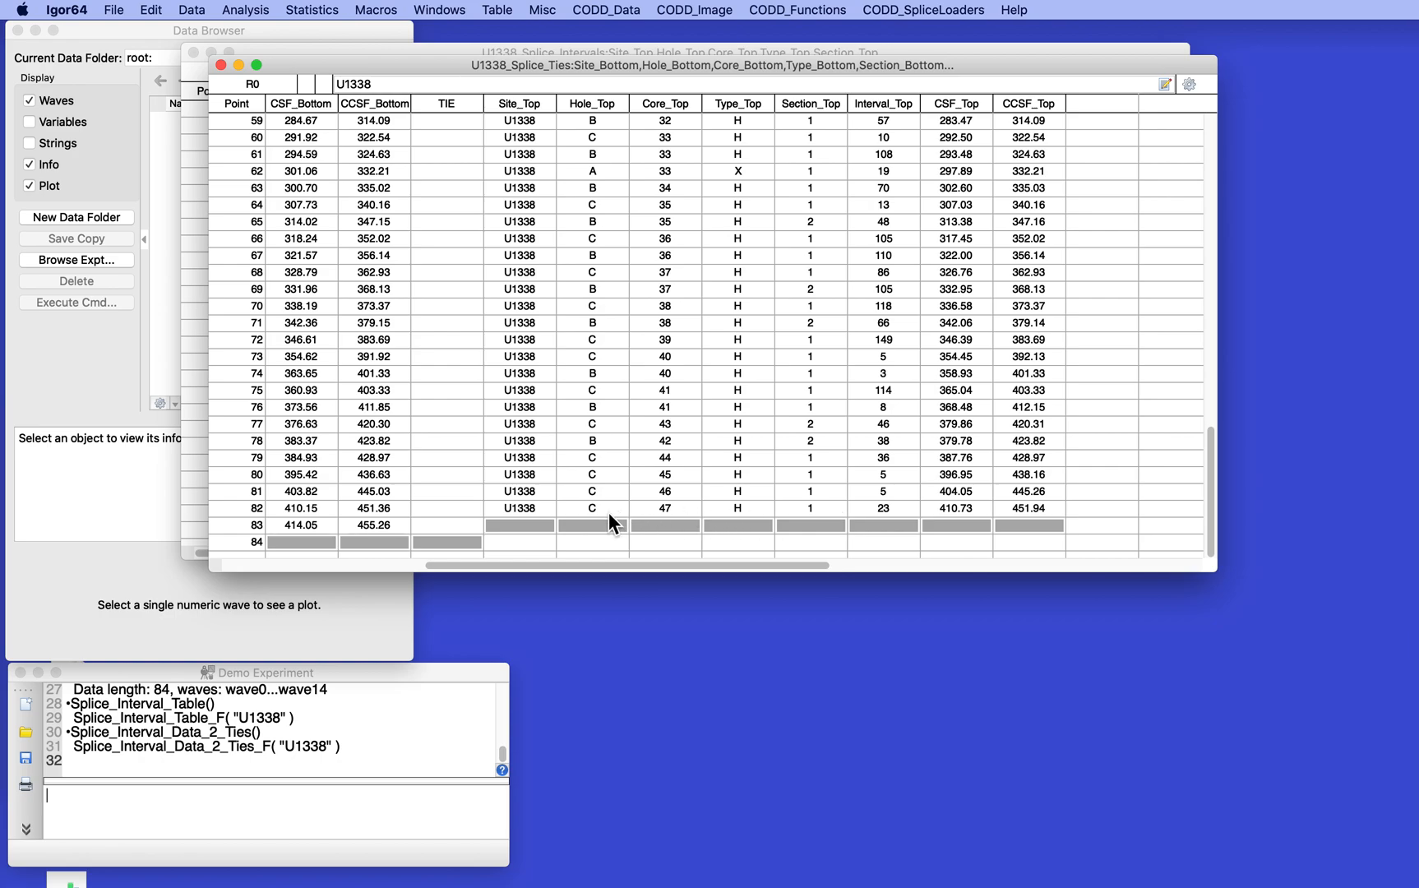
scroll(790, 508, "left", 6)
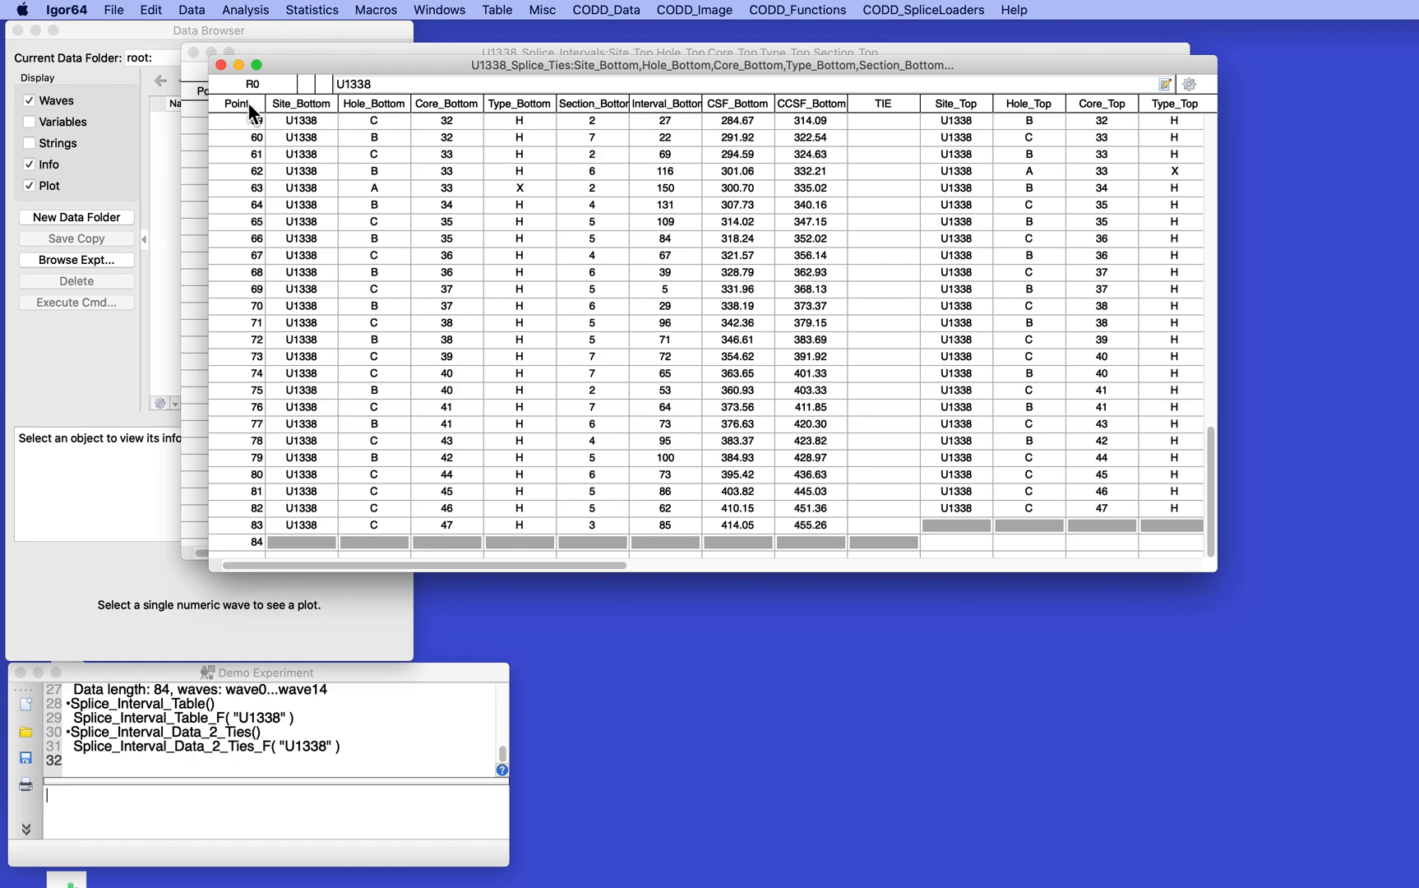
Close the splice tie and splice interval tables without saving their window recreation macros
left_click(220, 64)
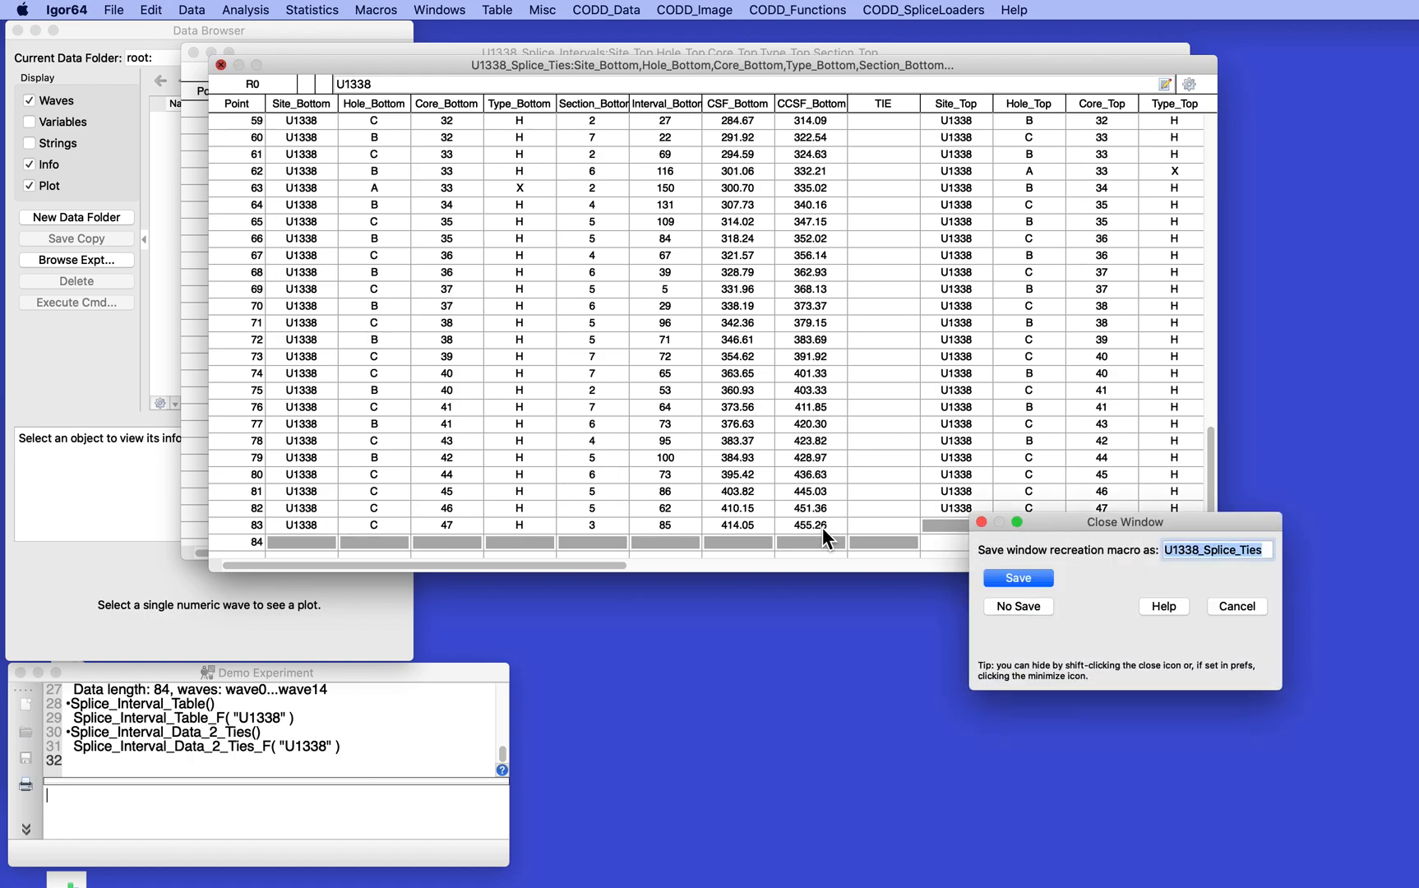
left_click(1019, 606)
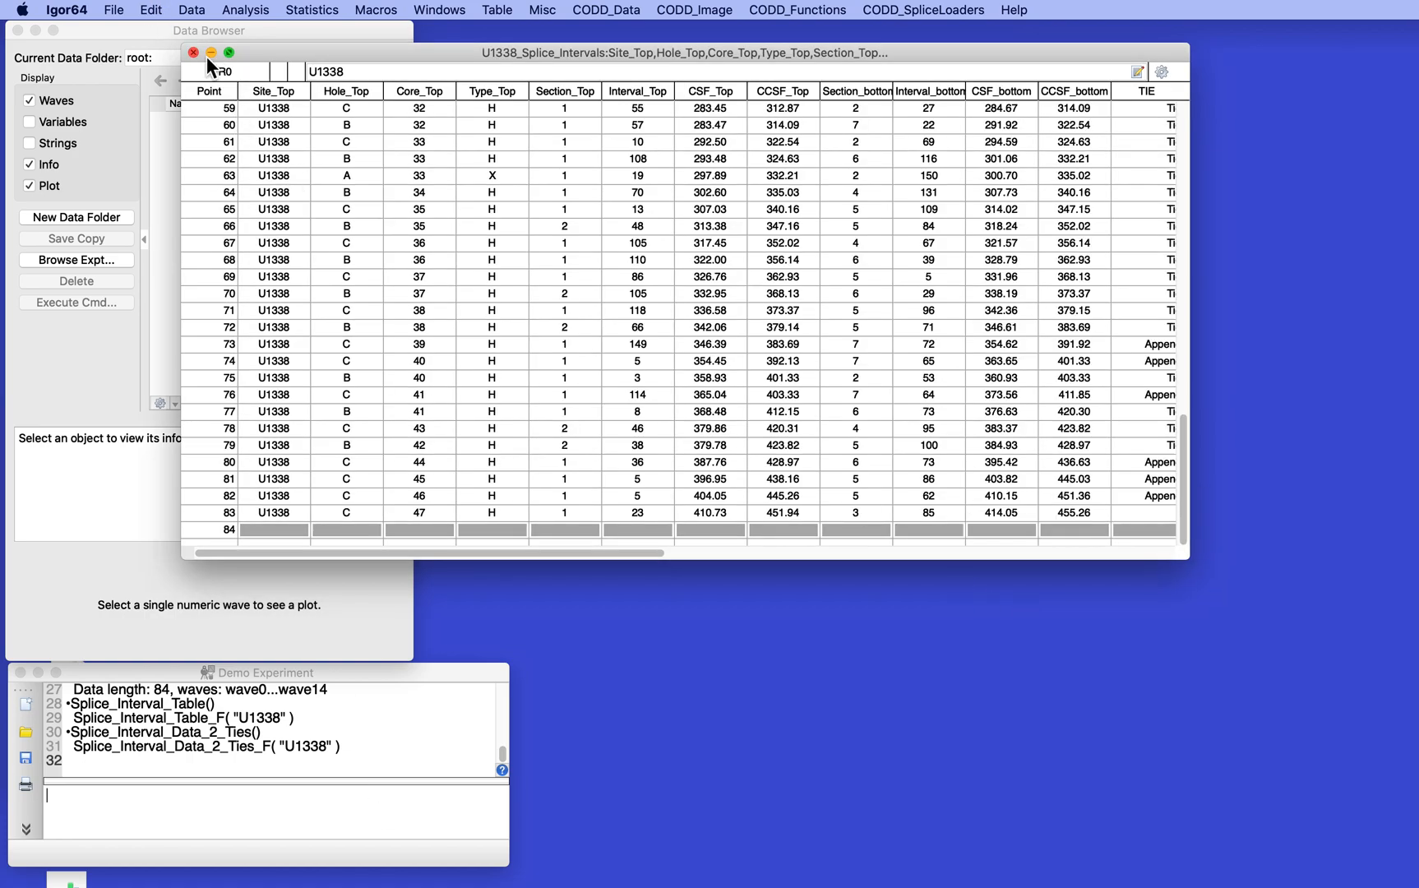
left_click(194, 53)
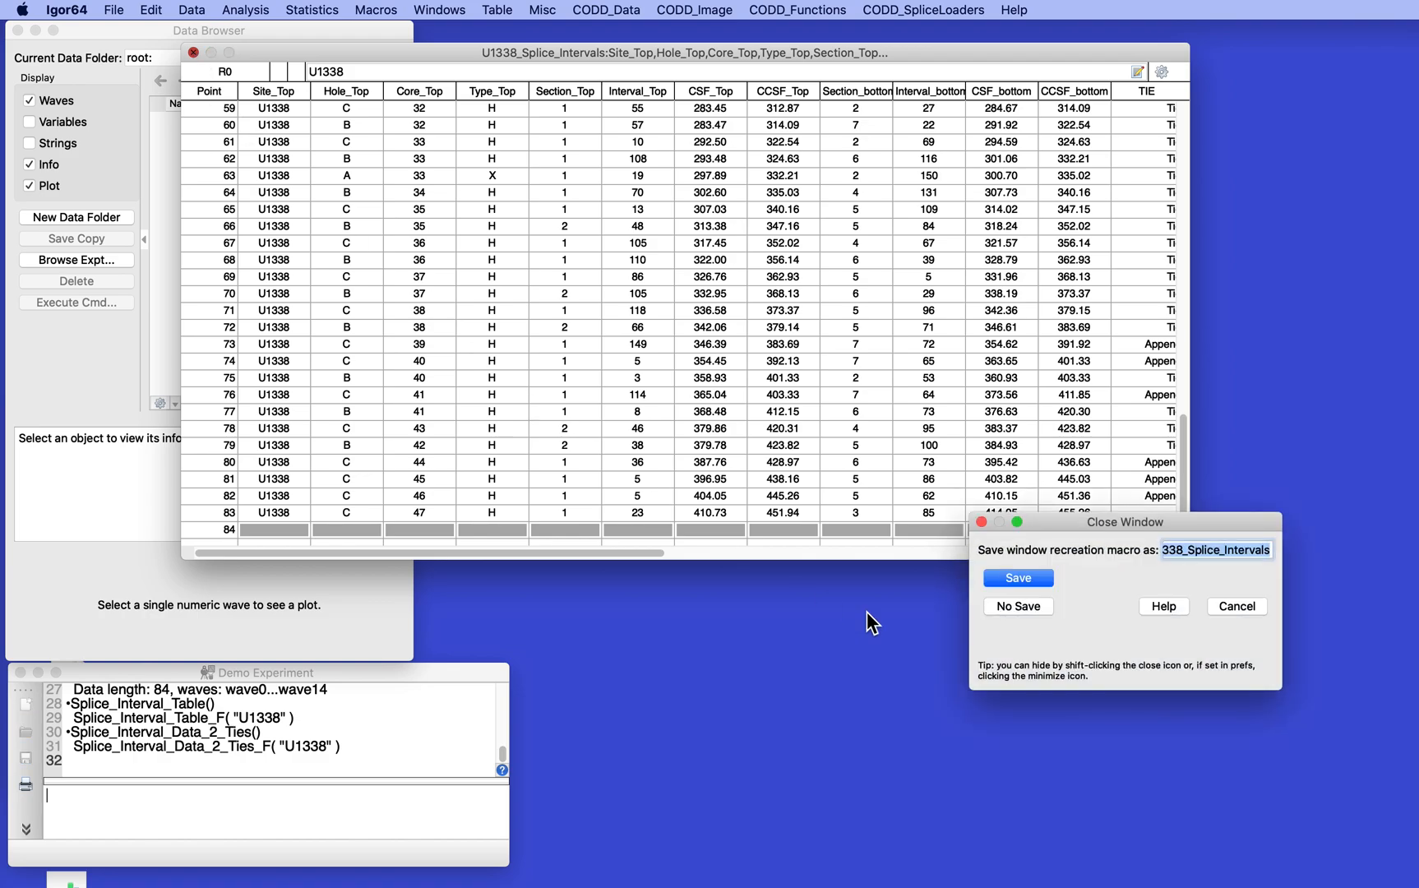
left_click(1017, 606)
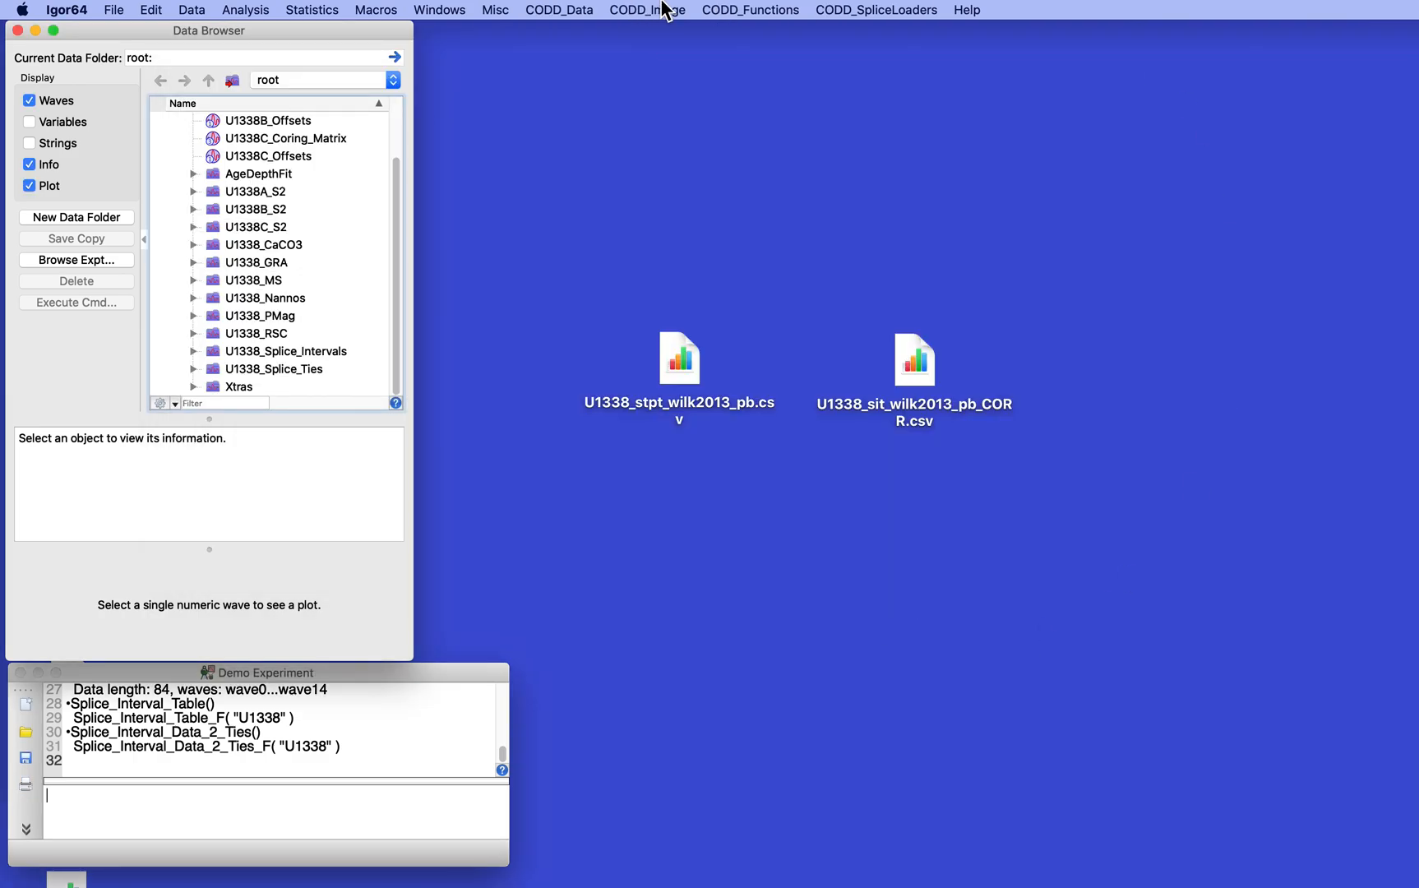
Load the splice tie file U1338_stpt_wilk2013_pb.csv from the Desktop with LORE_SpliceTieLoader for site U1338
left_click(869, 8)
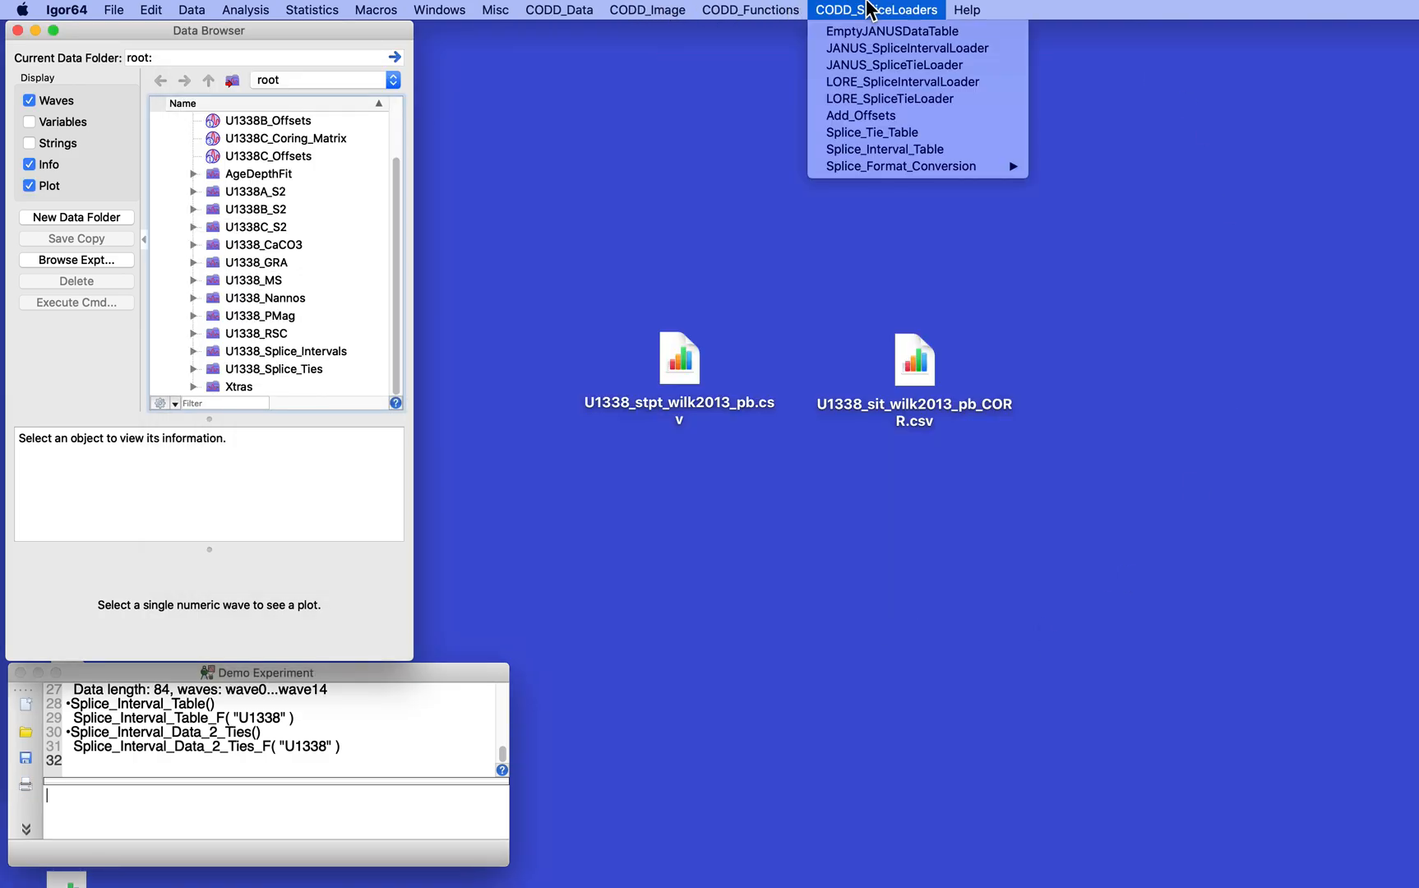
left_click(903, 99)
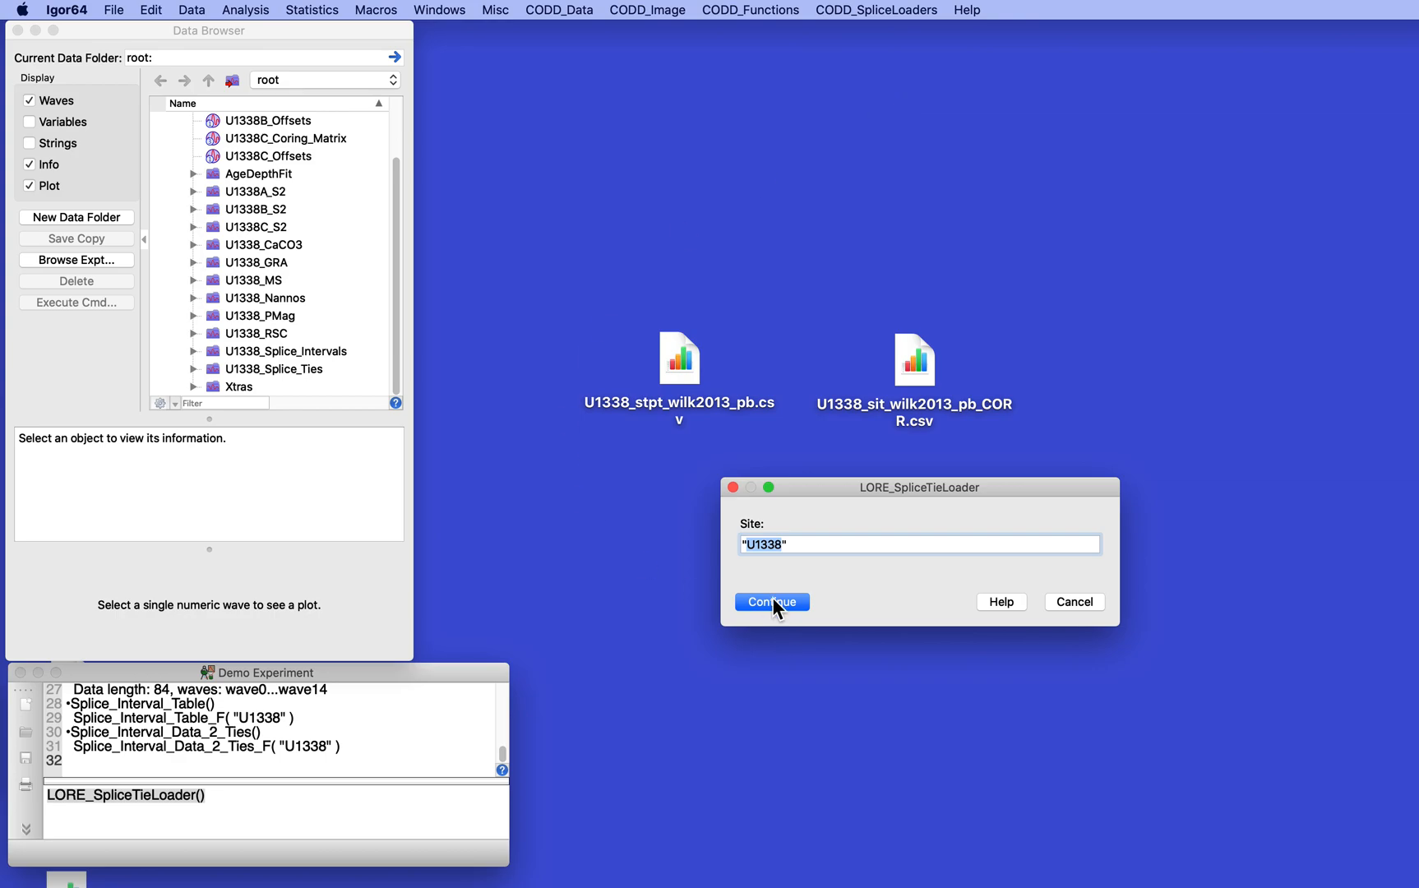
left_click(773, 601)
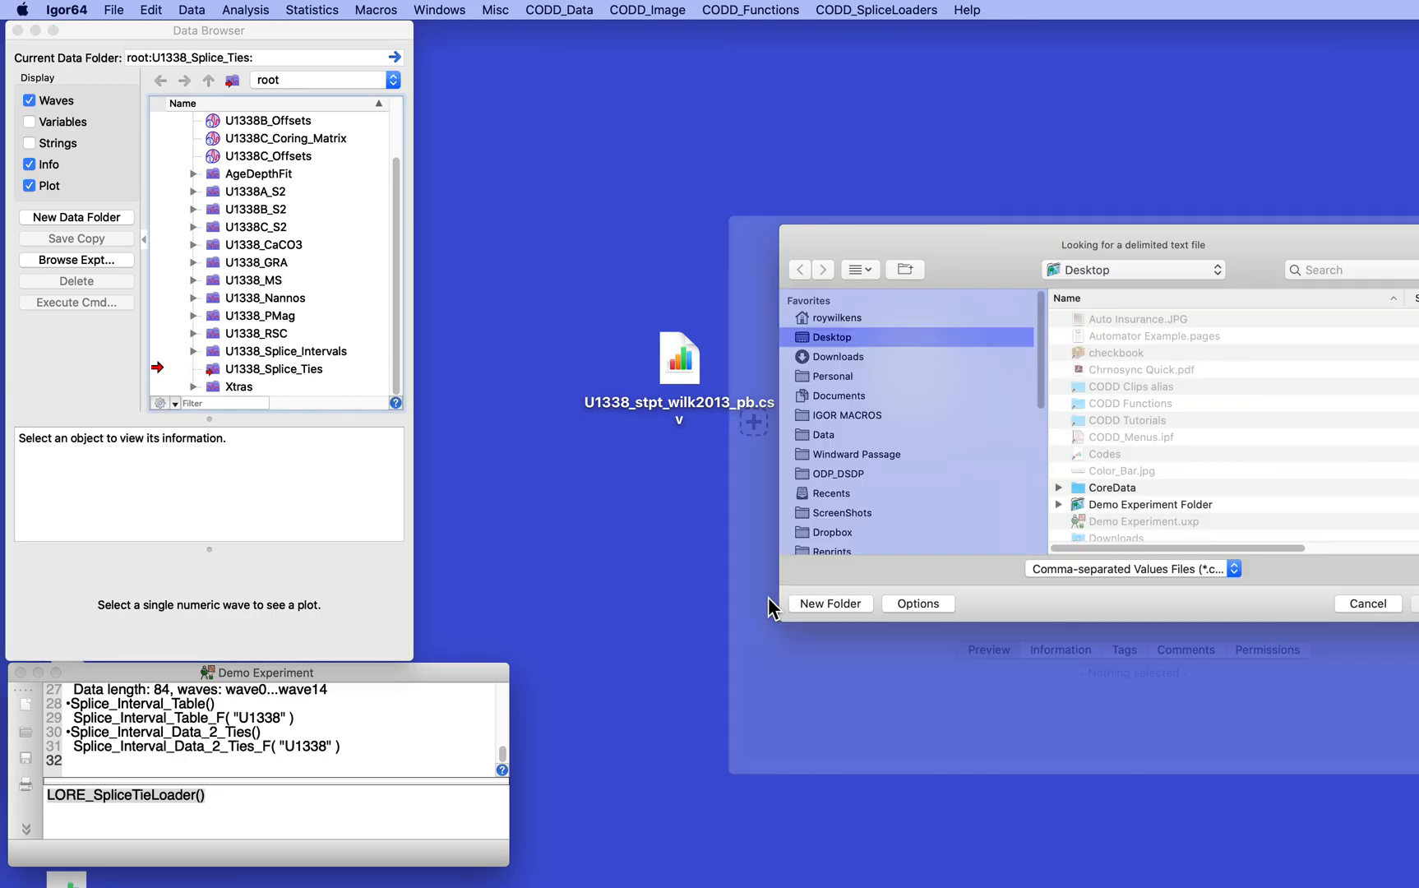
scroll(1214, 427, "down", 3)
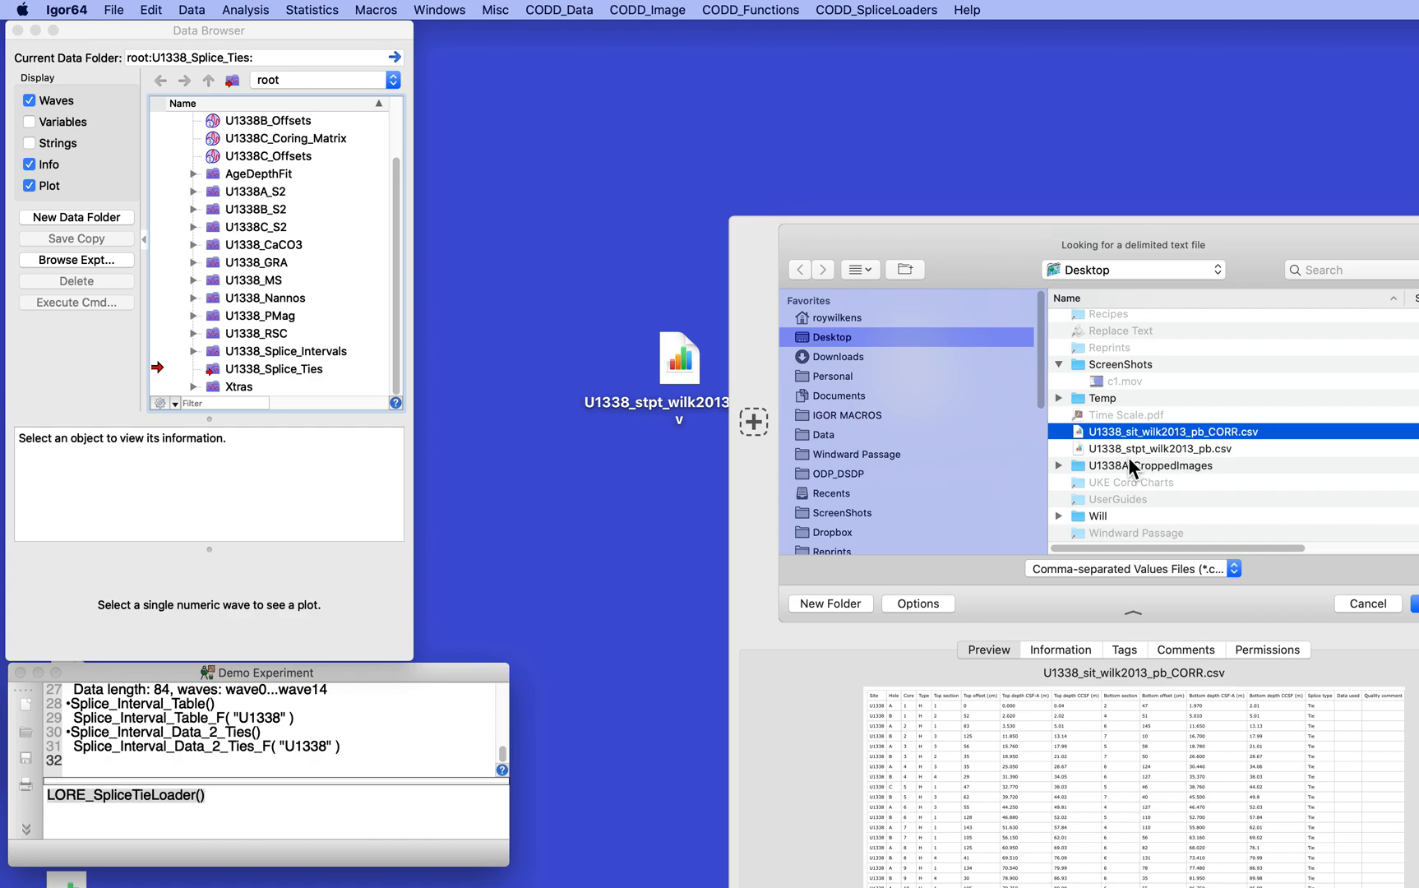
left_click(1129, 448)
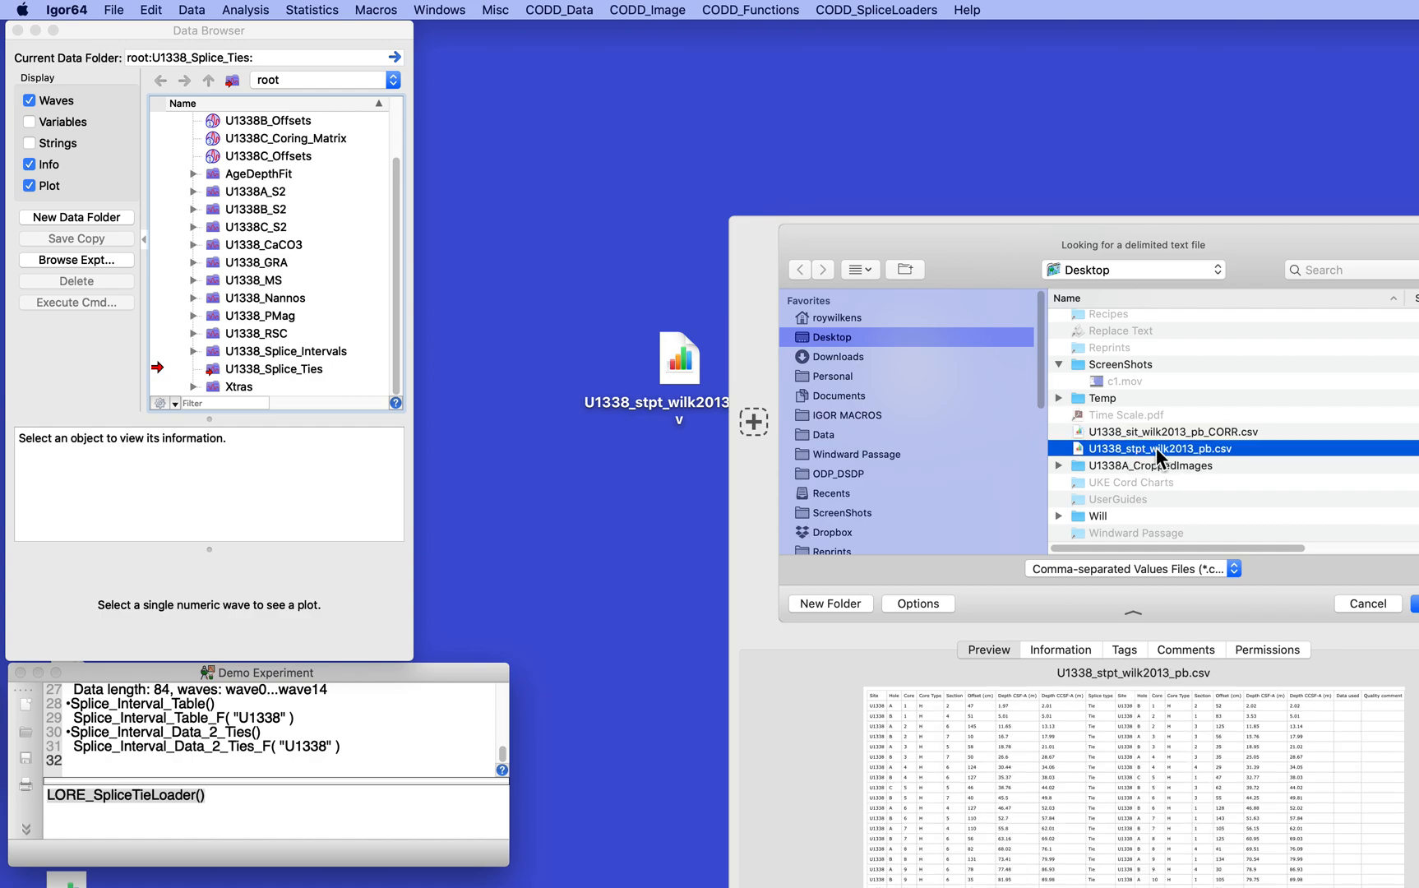
double_click(1156, 446)
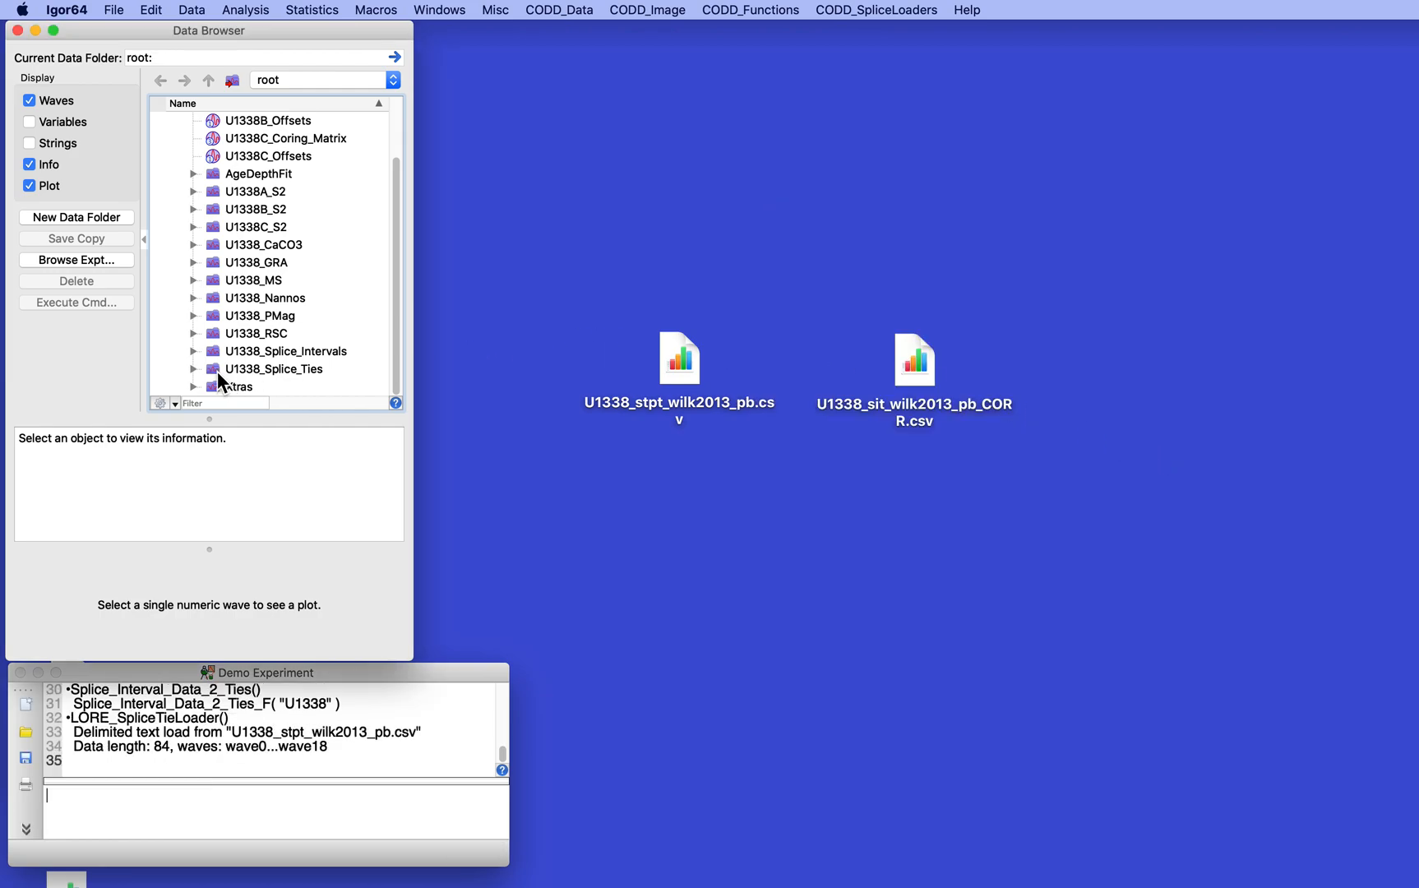
Select the U1338_Splice_Ties data folder, display the splice tie table for site U1338, reposition it and look through its rows to the end
left_click(213, 367)
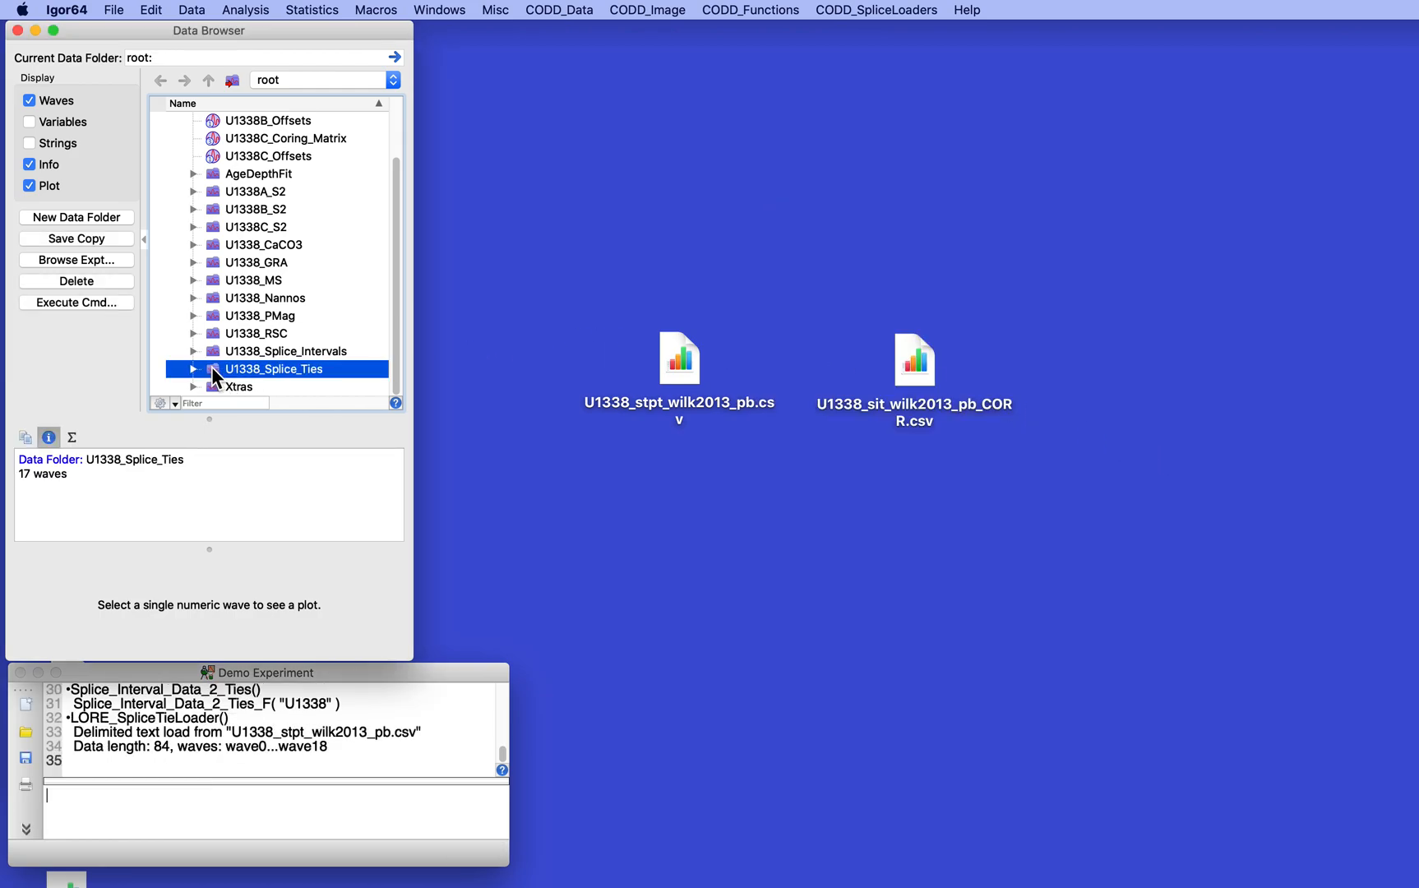
left_click(565, 10)
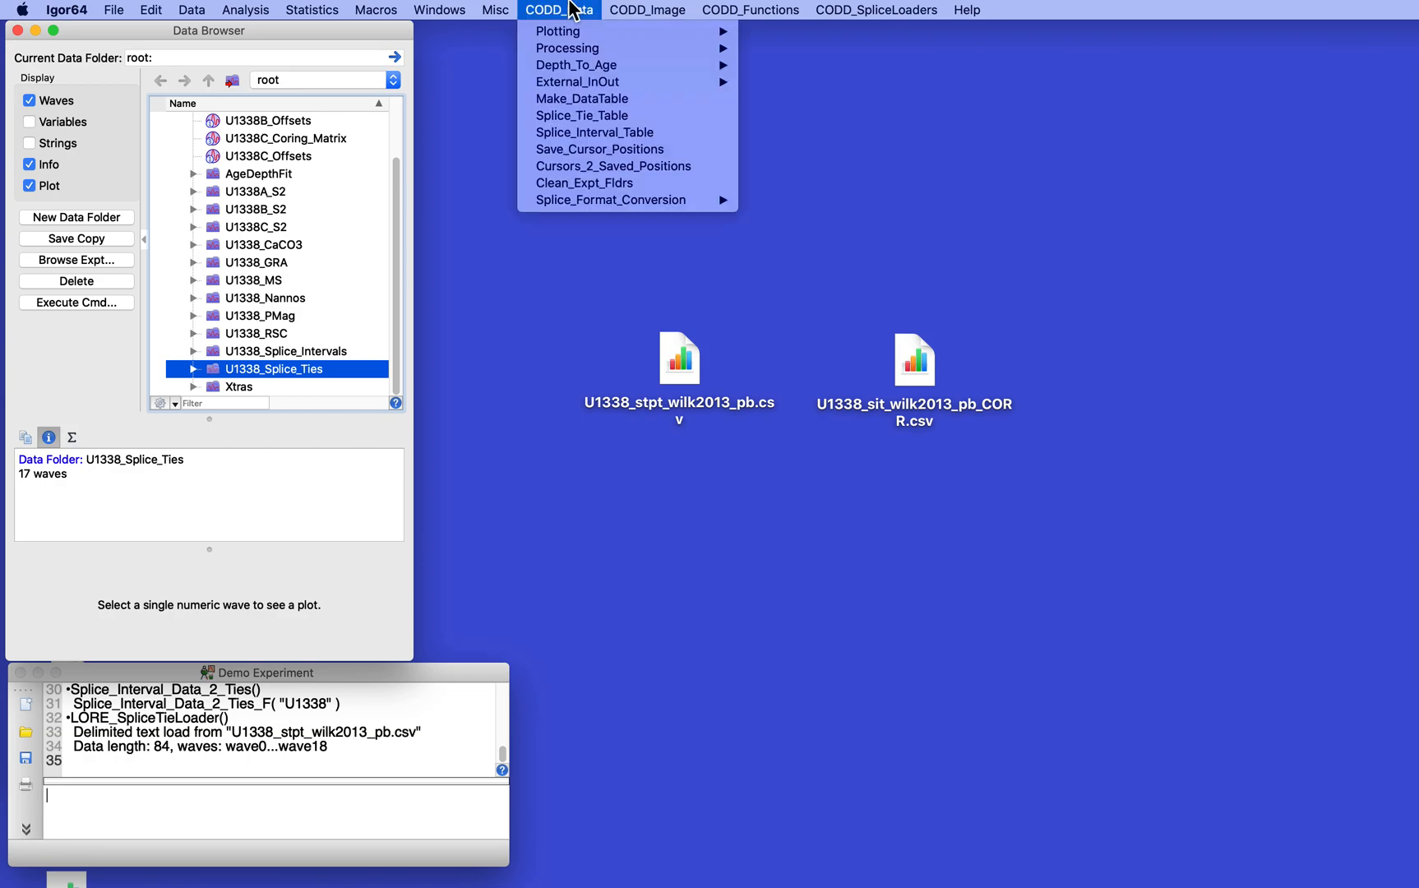
left_click(587, 116)
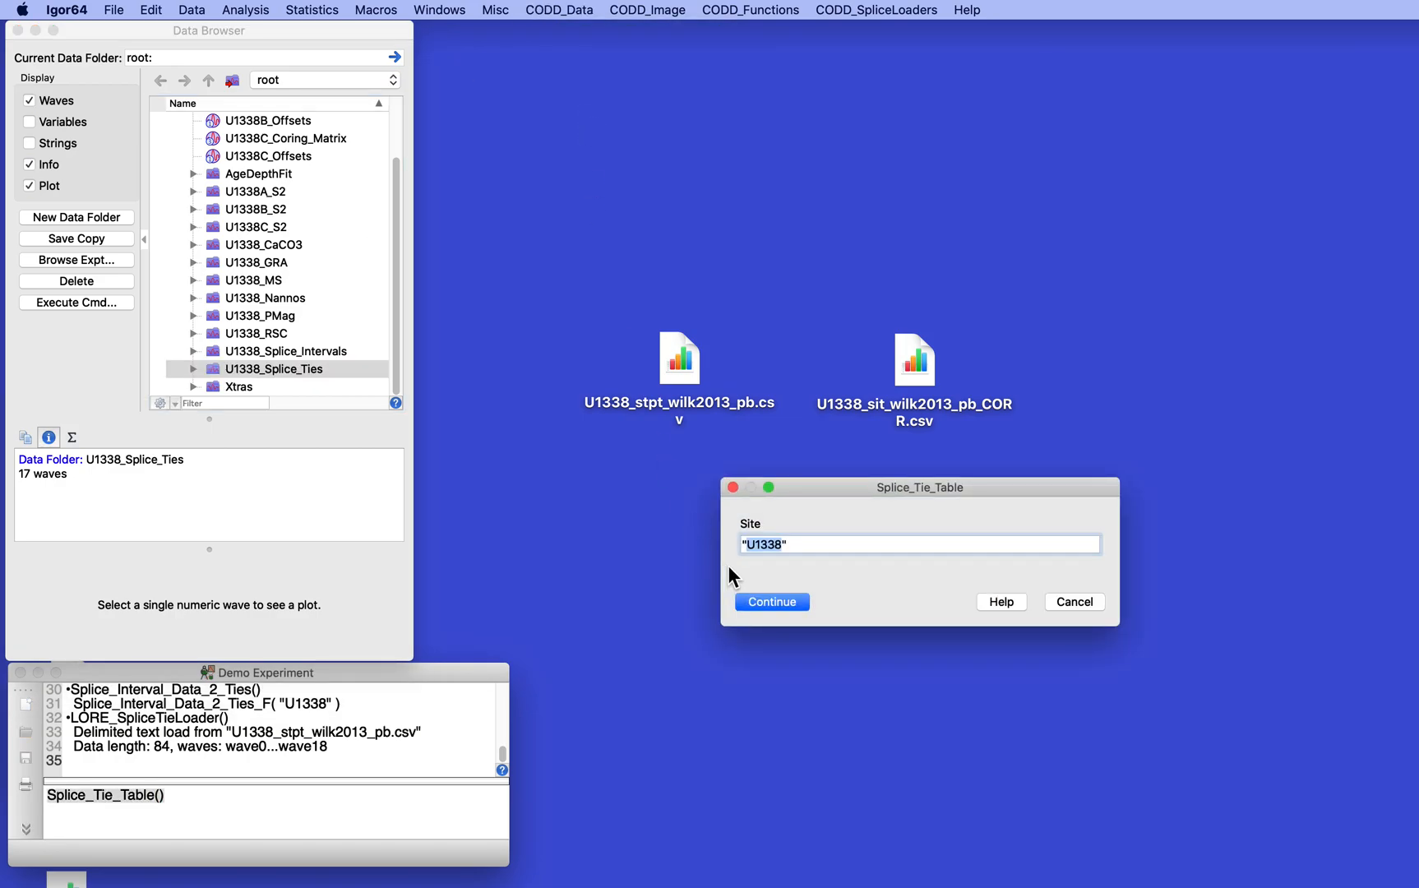
left_click(765, 604)
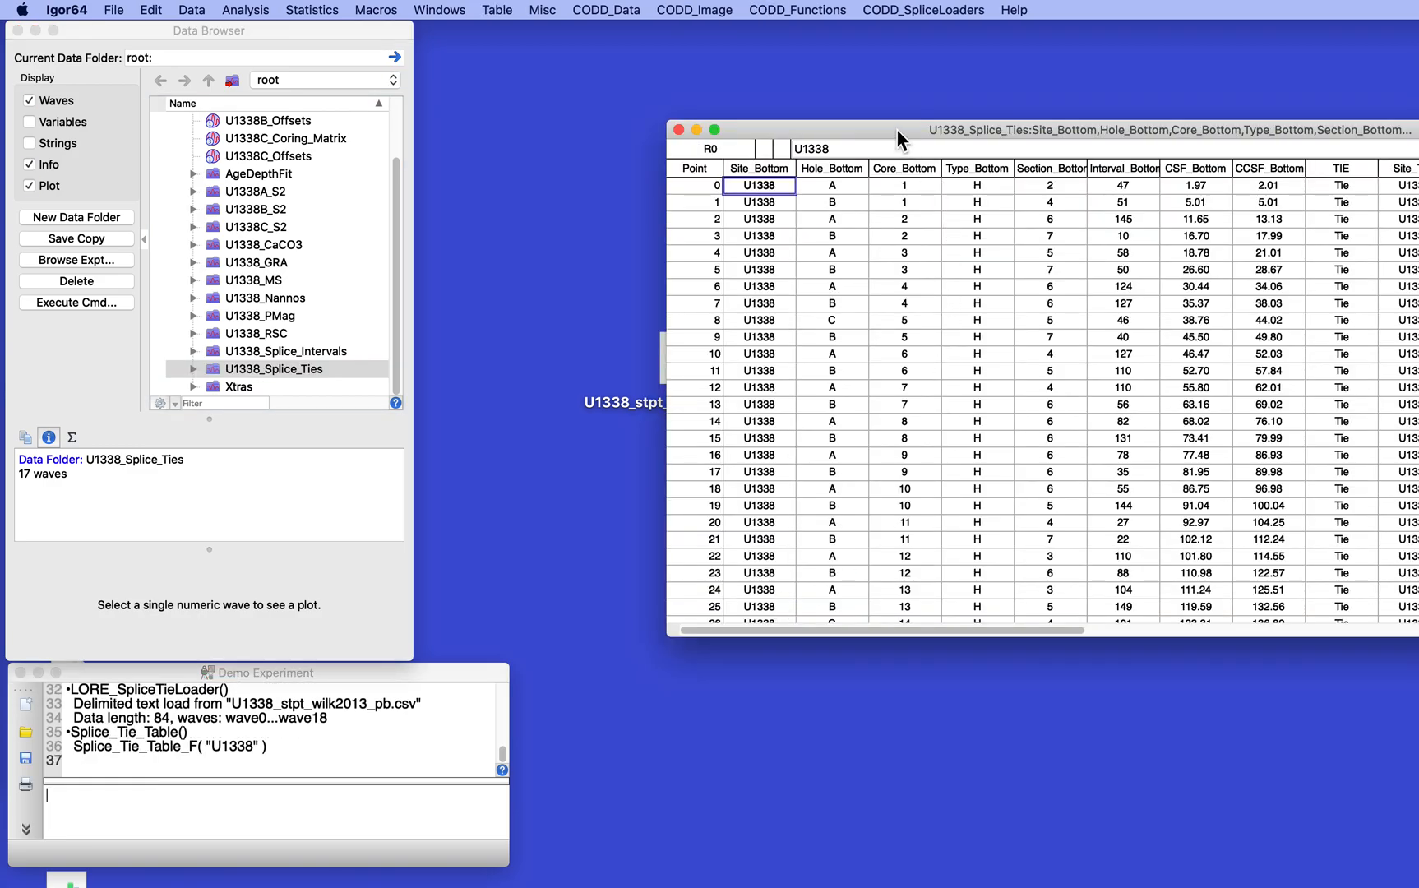
left_click_drag(897, 129, 446, 42)
scroll(770, 254, "down", 15)
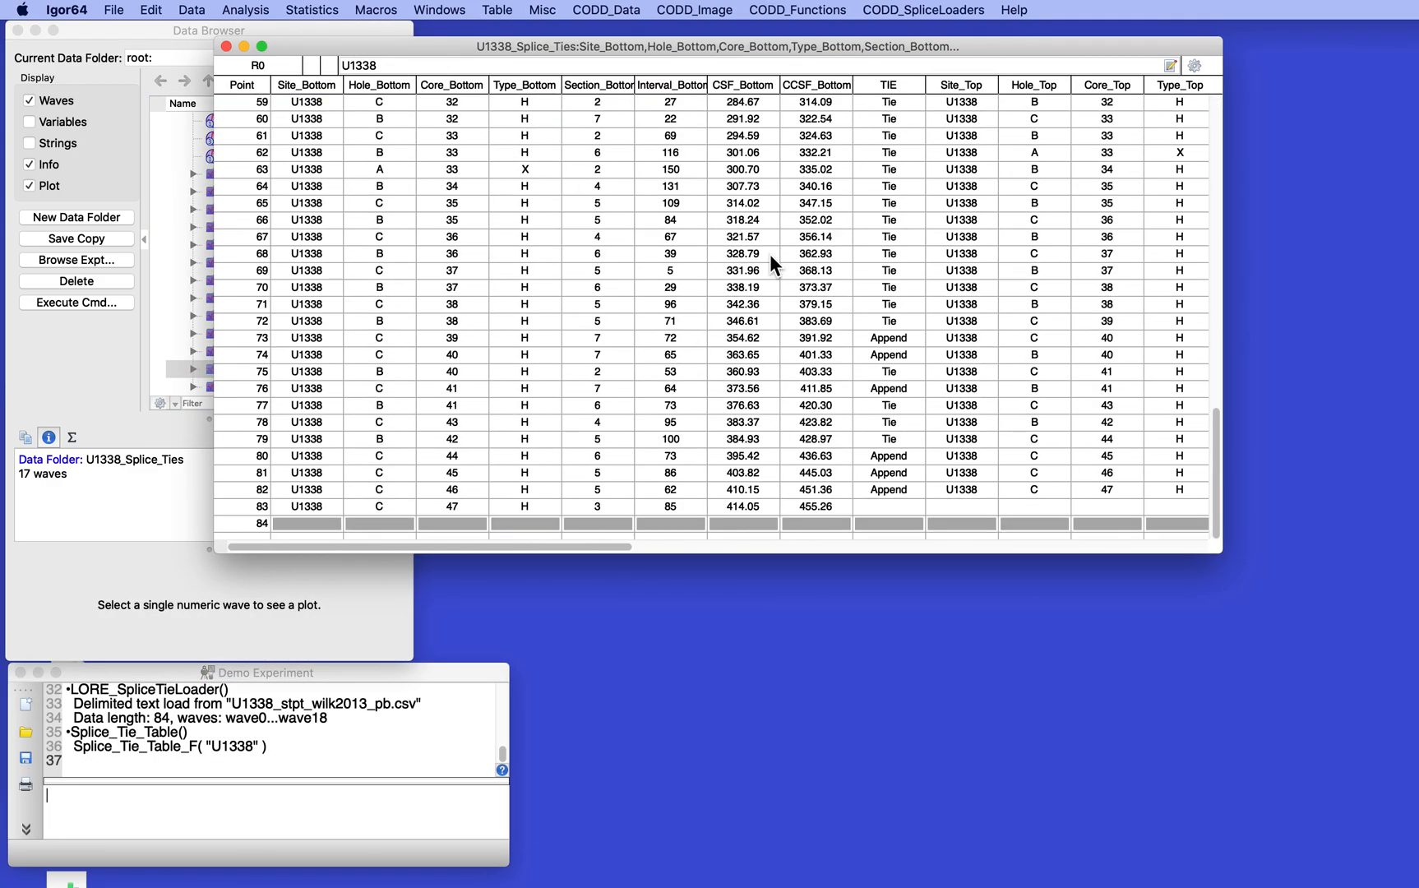